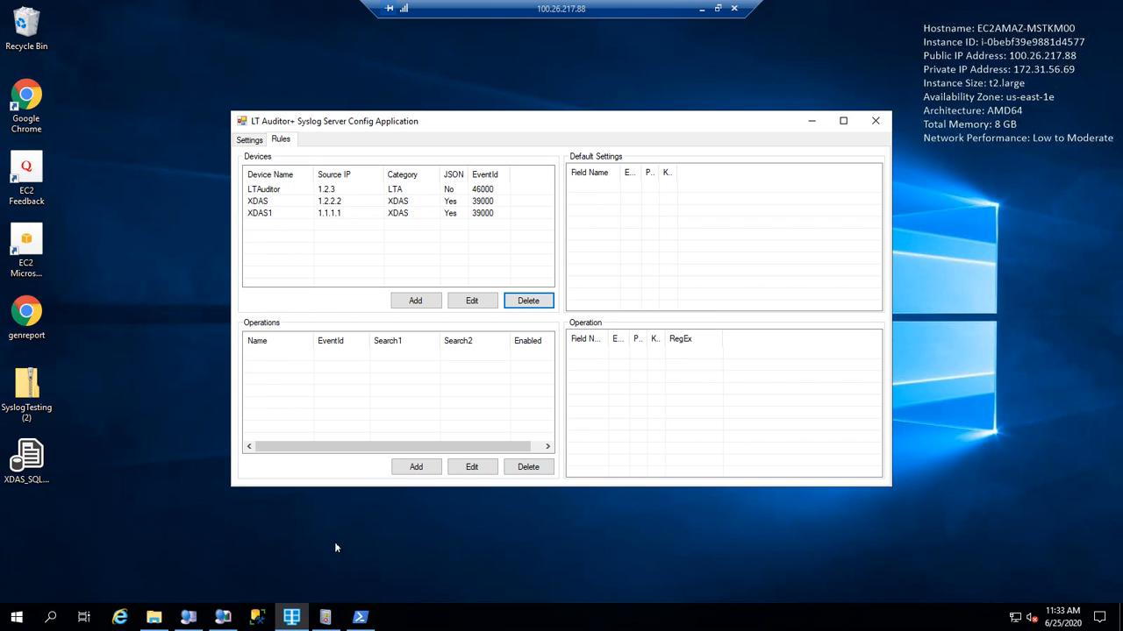
Bring Event Viewer to the front, showing the empty SyslogAuditing log.
click(325, 616)
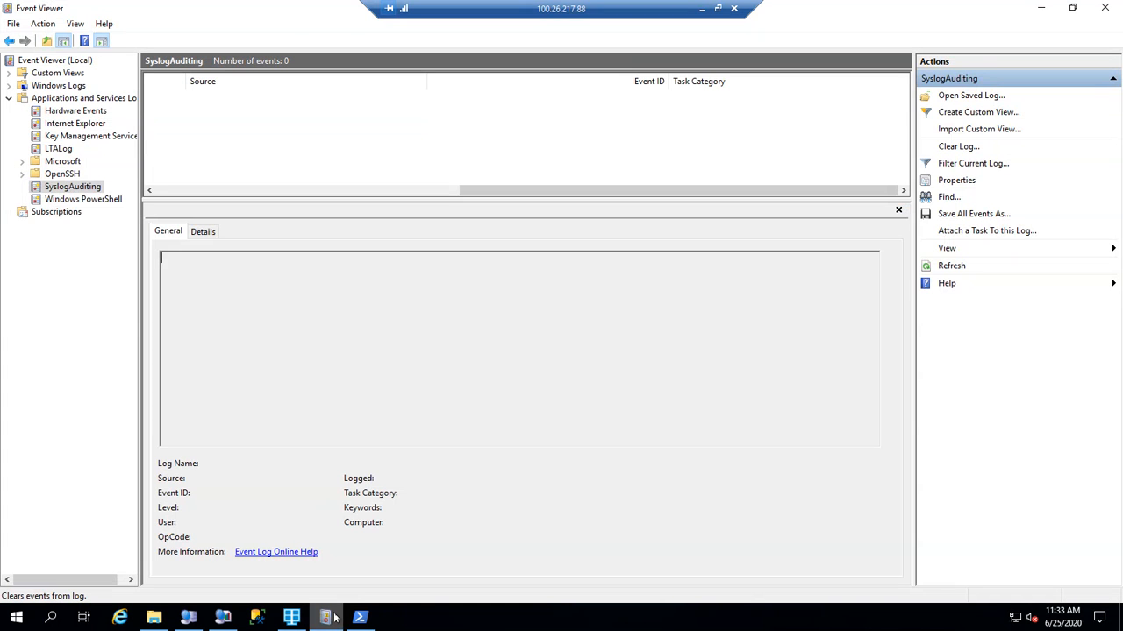
Check the LTALog and SyslogAuditing logs, then minimize Event Viewer.
click(70, 149)
click(79, 186)
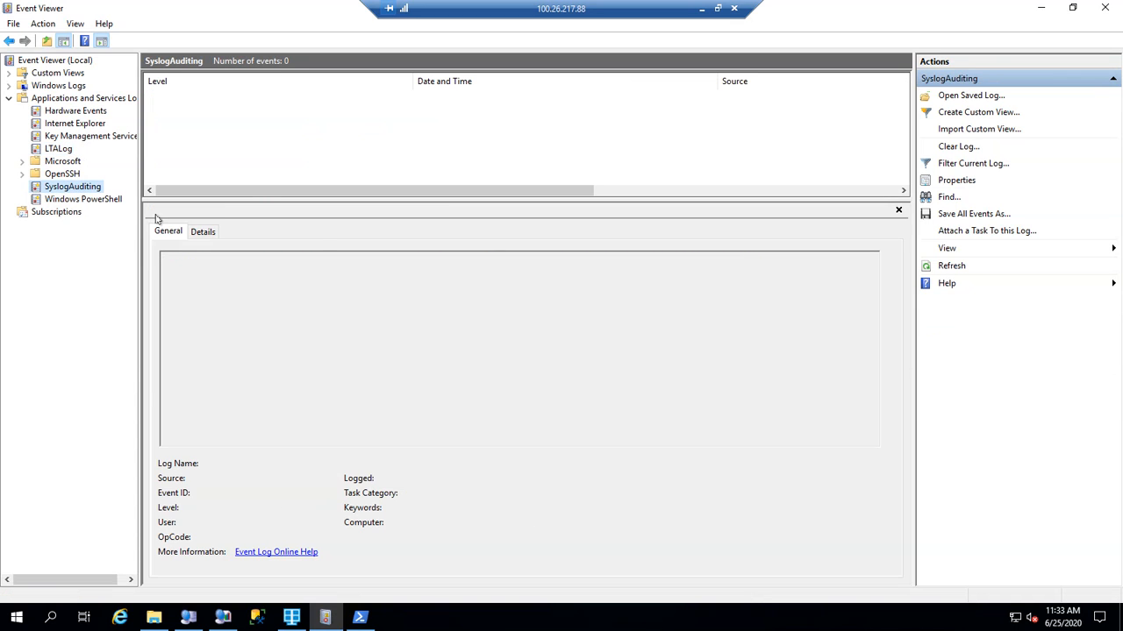
click(1041, 8)
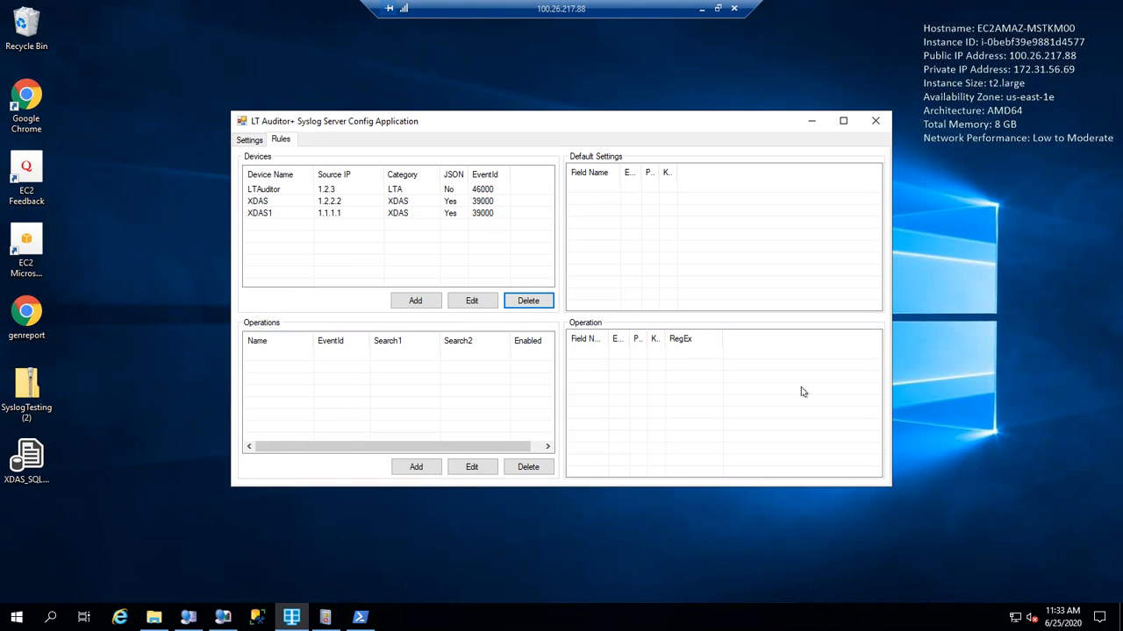
Review the Event Id options under Settings, then start a new device from Rules.
click(260, 138)
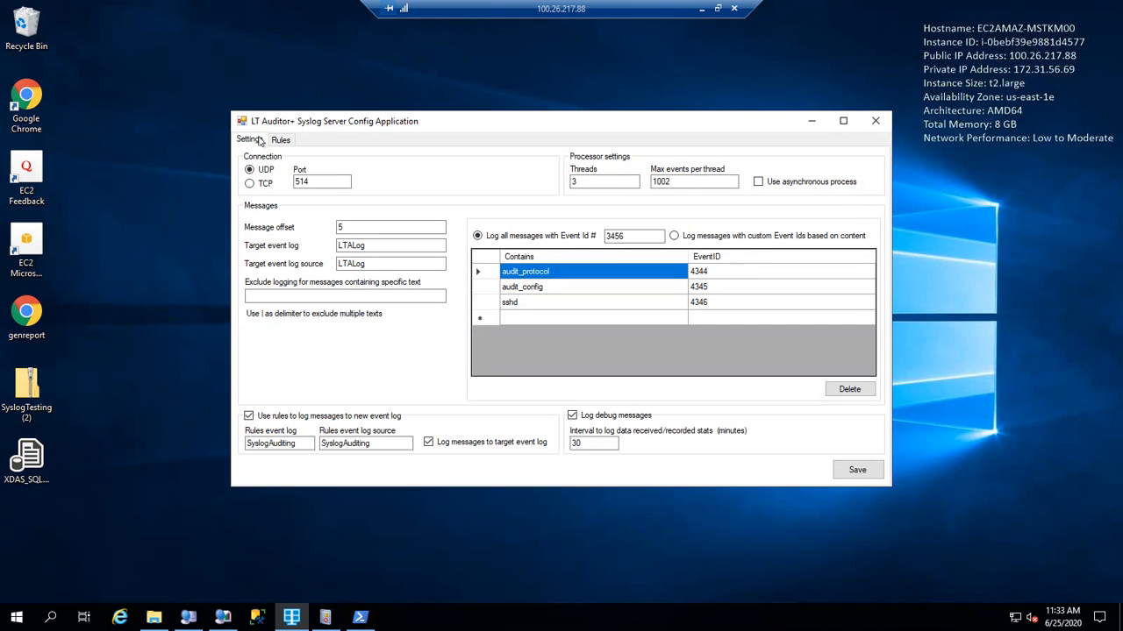
click(673, 235)
click(547, 236)
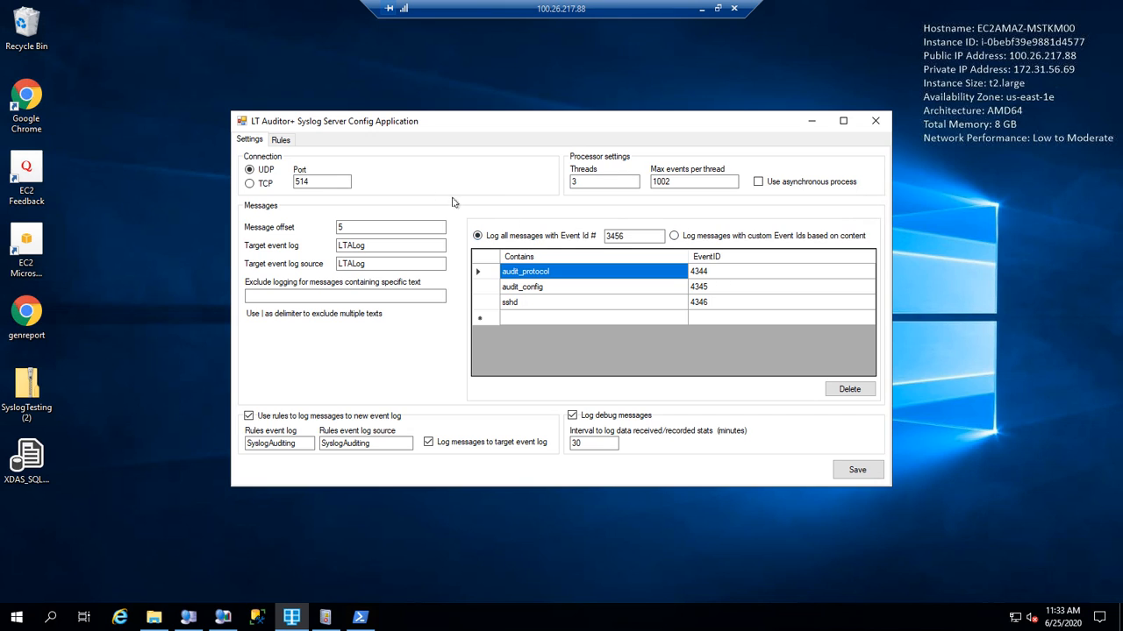
click(282, 140)
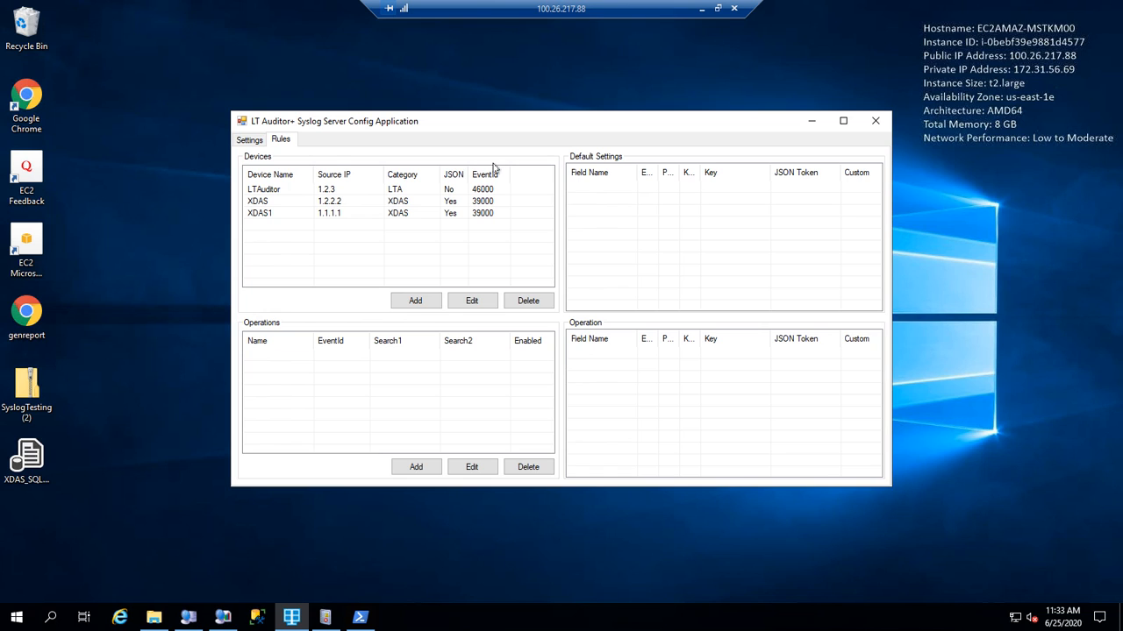
click(408, 302)
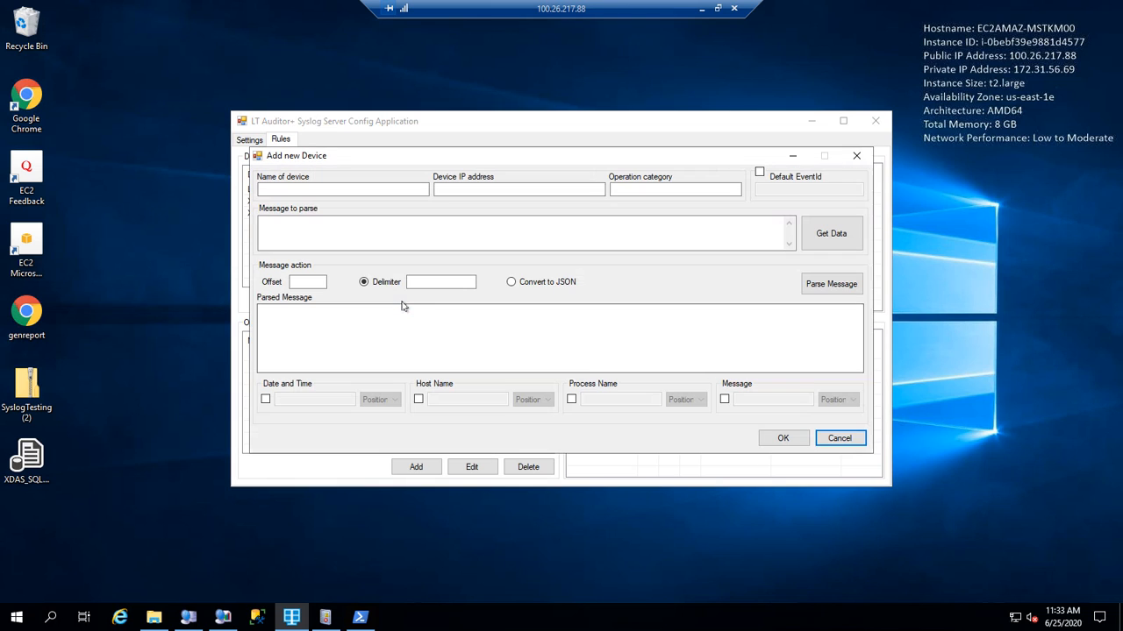
Enter device name Cisco, IP address *, and operation category Cisco.
click(341, 189)
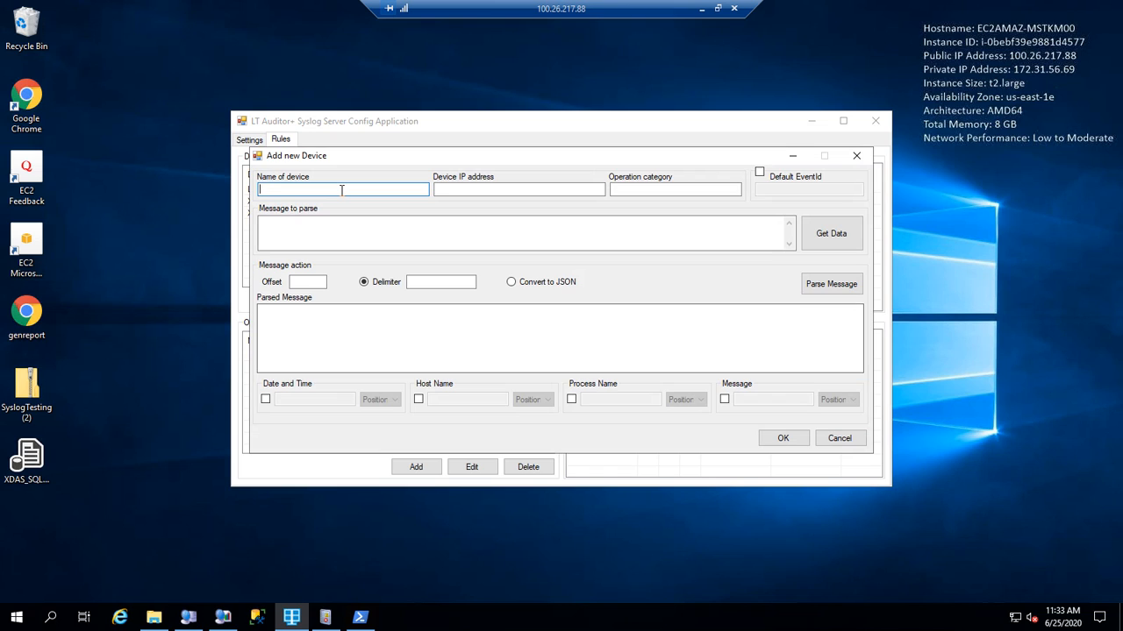
text(Cisco)
click(556, 190)
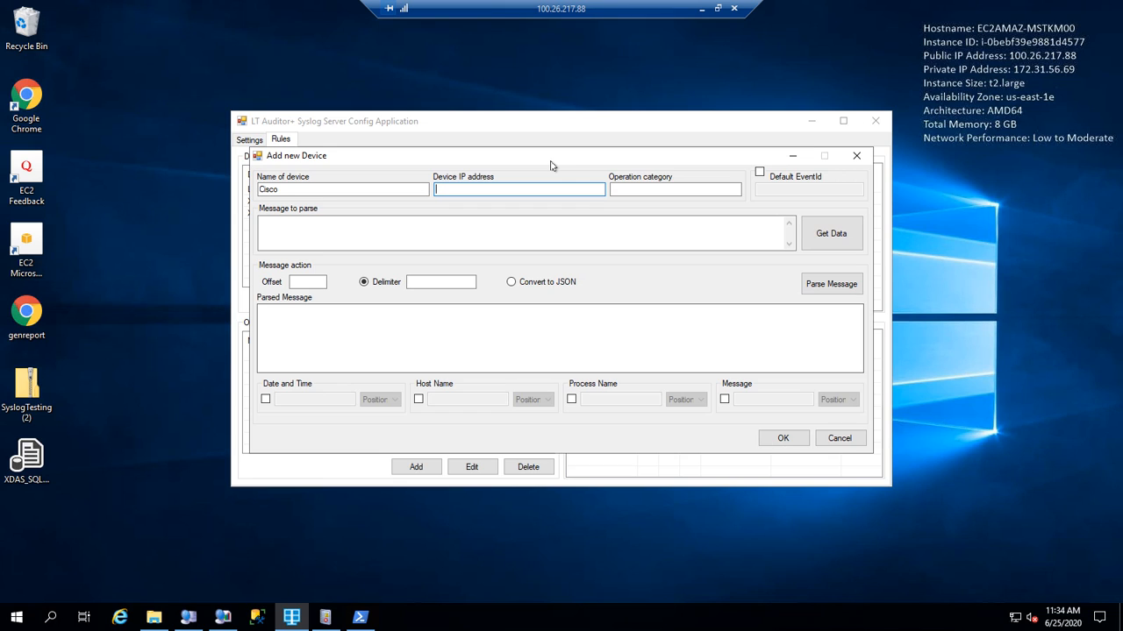
text(1)
click(654, 187)
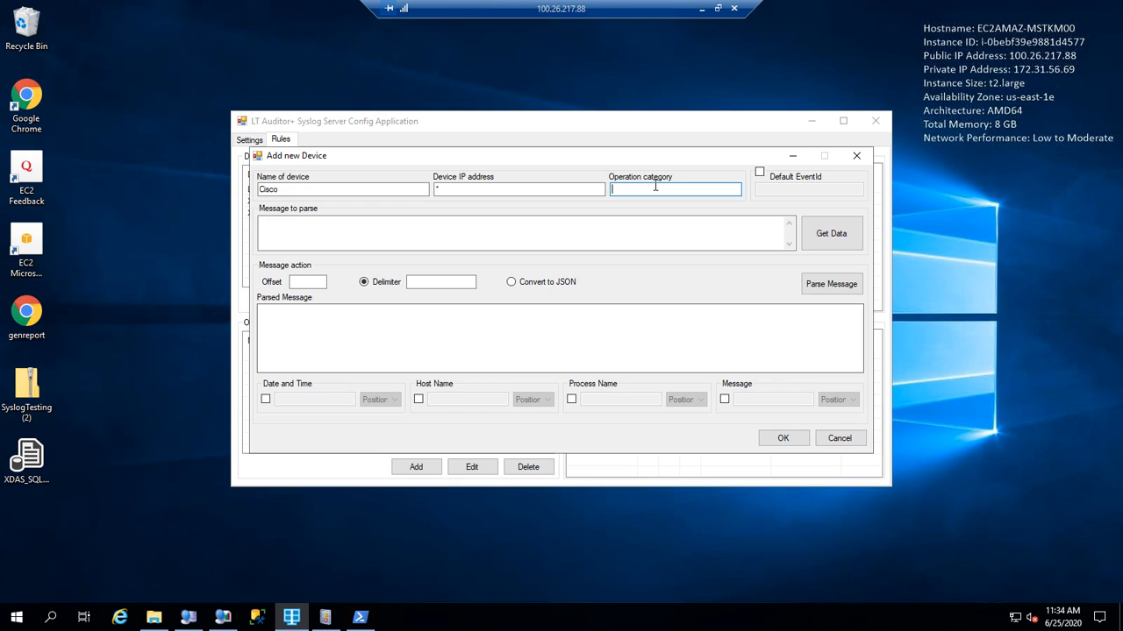
text(Cisco)
Enable Default EventId with value 49000 and fetch the captured events.
click(760, 172)
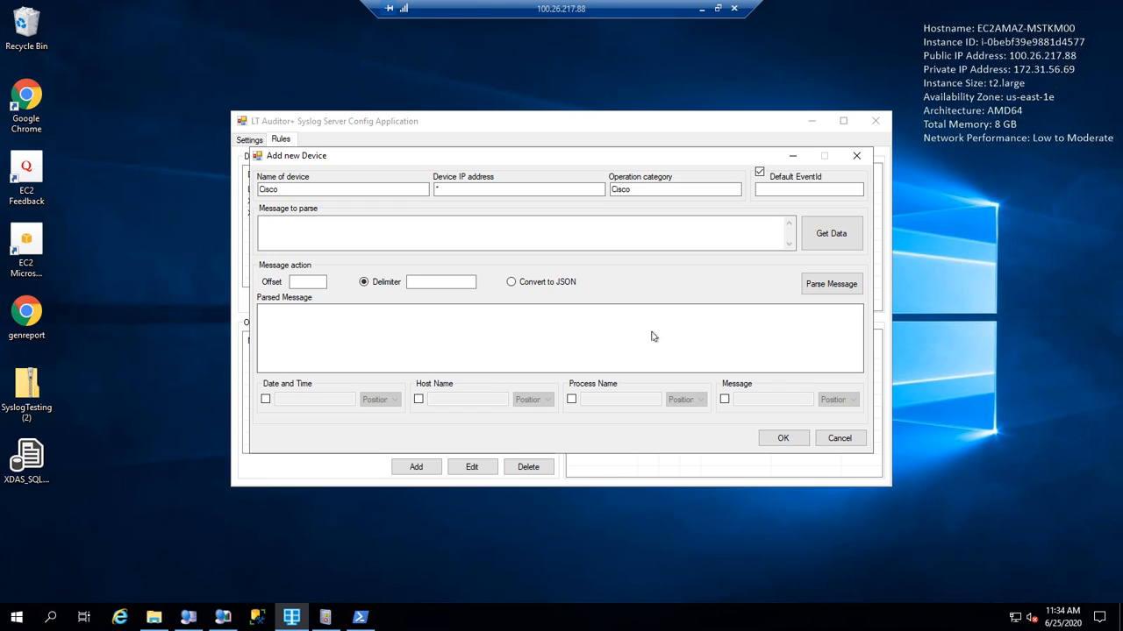
click(782, 189)
text(49000)
drag(721, 161, 701, 177)
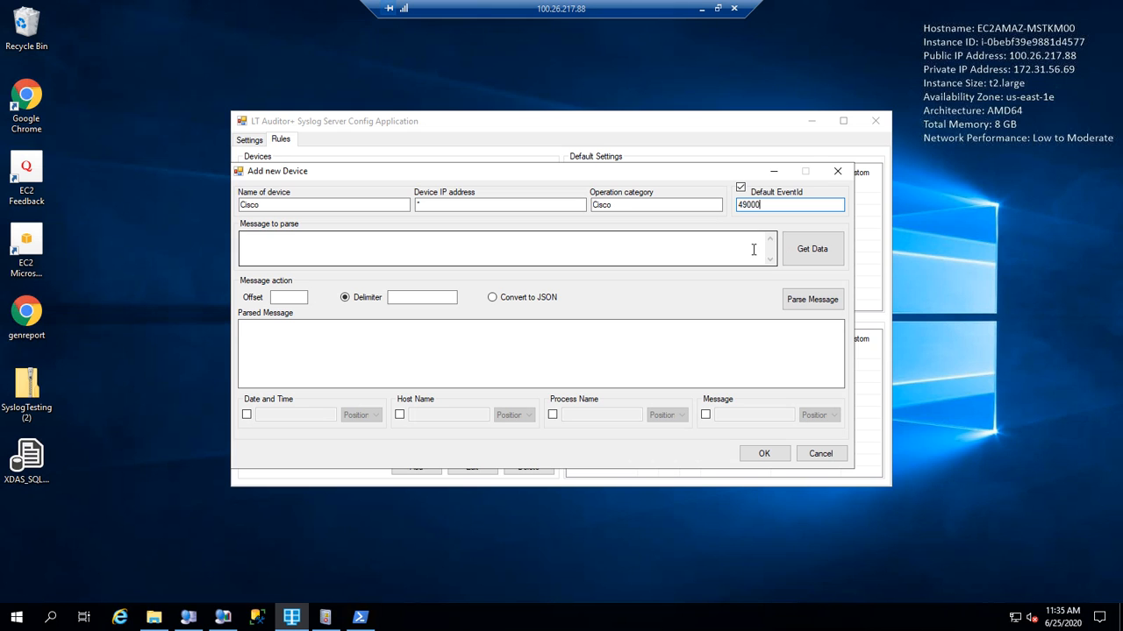
click(817, 259)
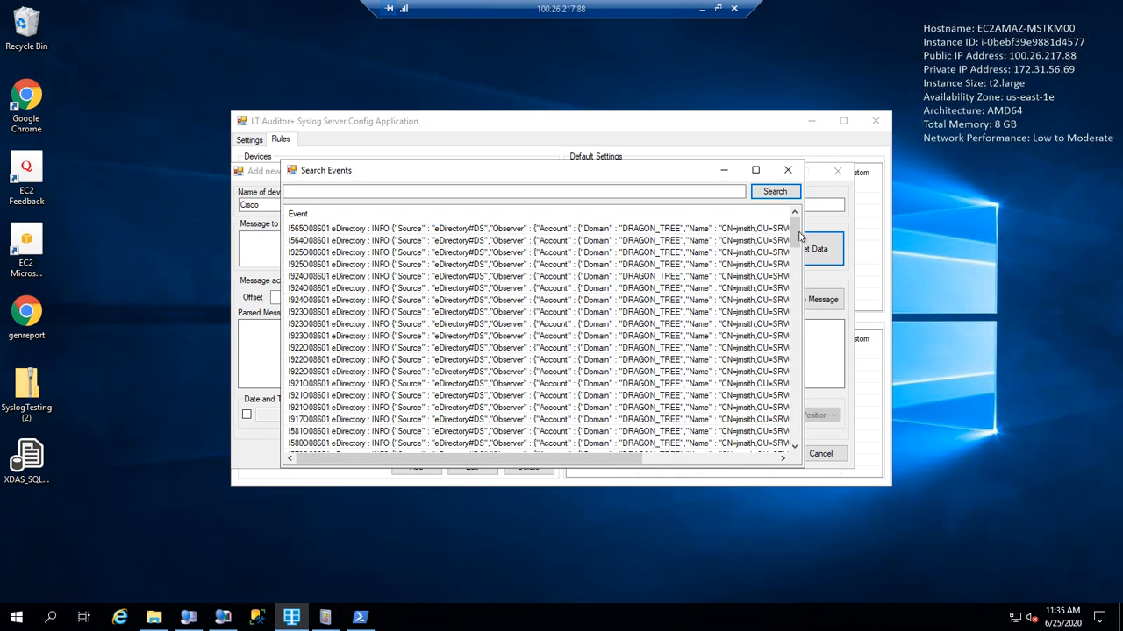
Load the Cisco LOGIN_SUCCESS sample message, set offset 11, and parse it into tokens.
drag(796, 230, 794, 344)
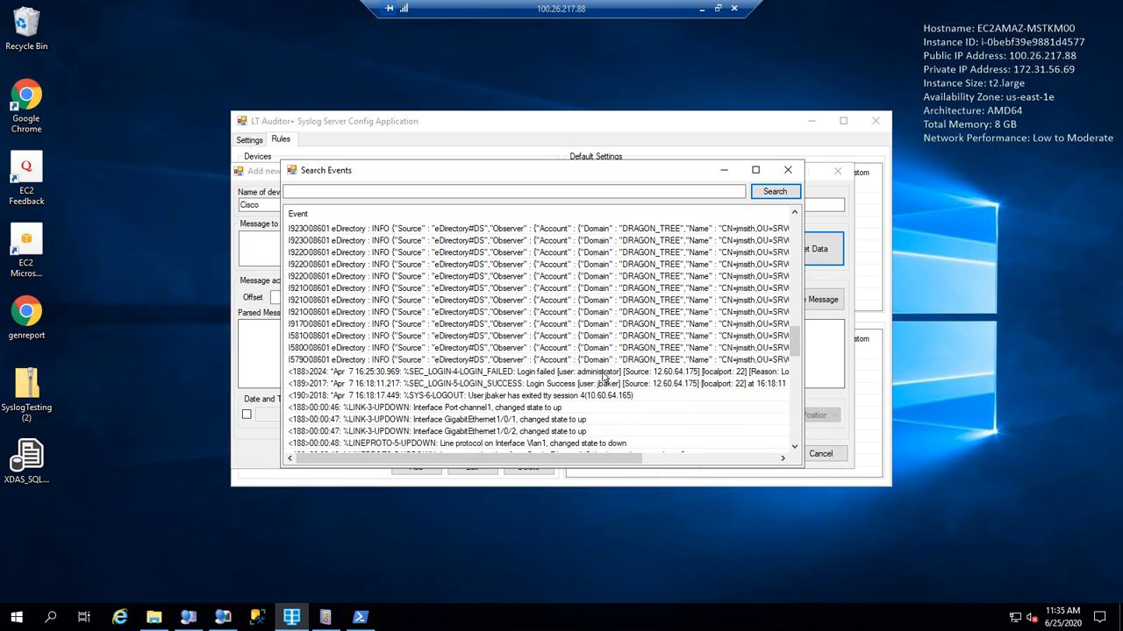
double_click(523, 389)
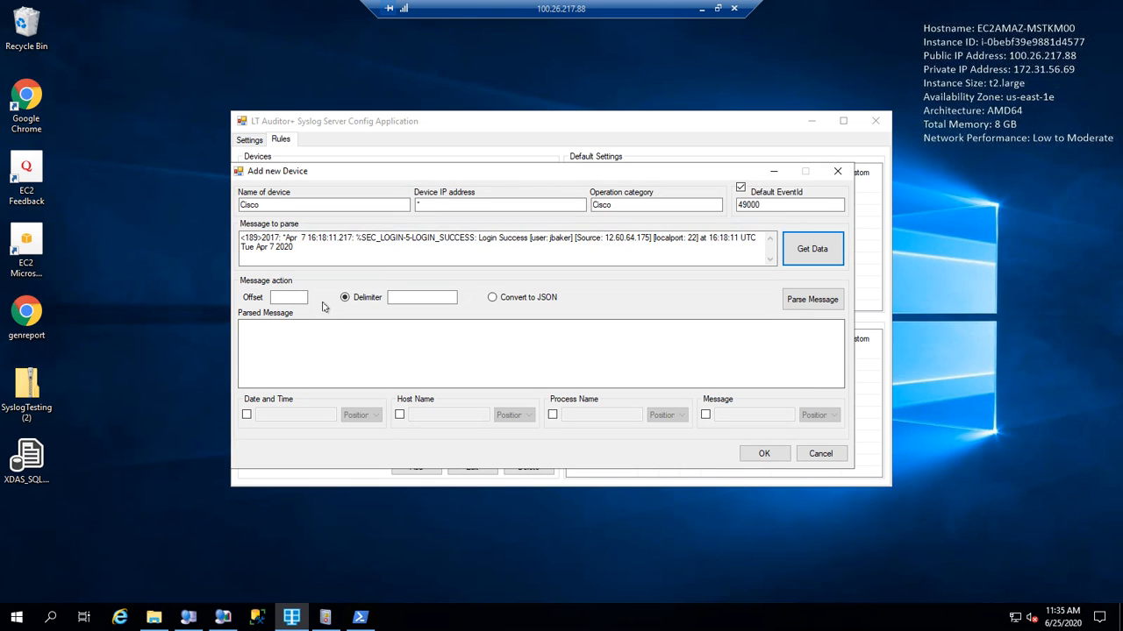
drag(241, 238, 283, 238)
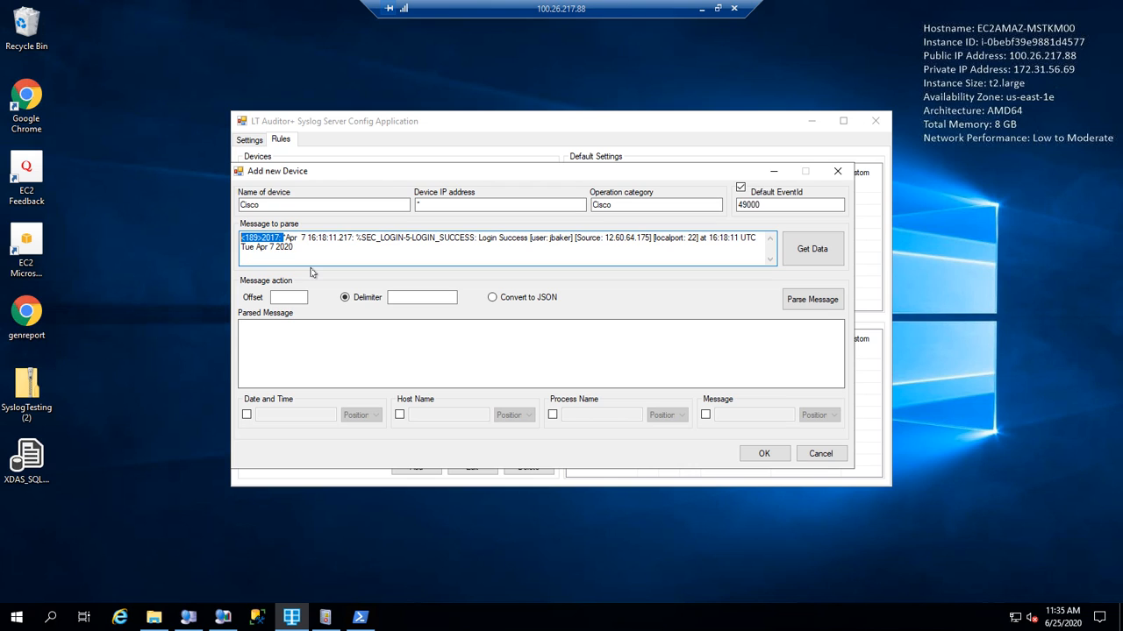
click(288, 297)
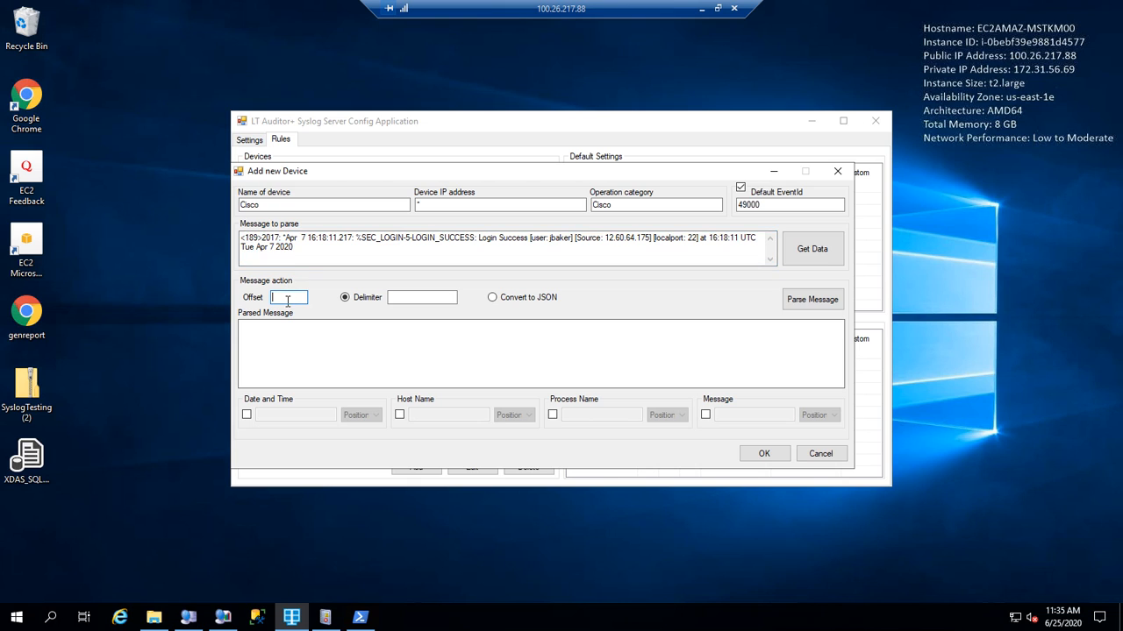
text(11)
click(454, 297)
click(808, 304)
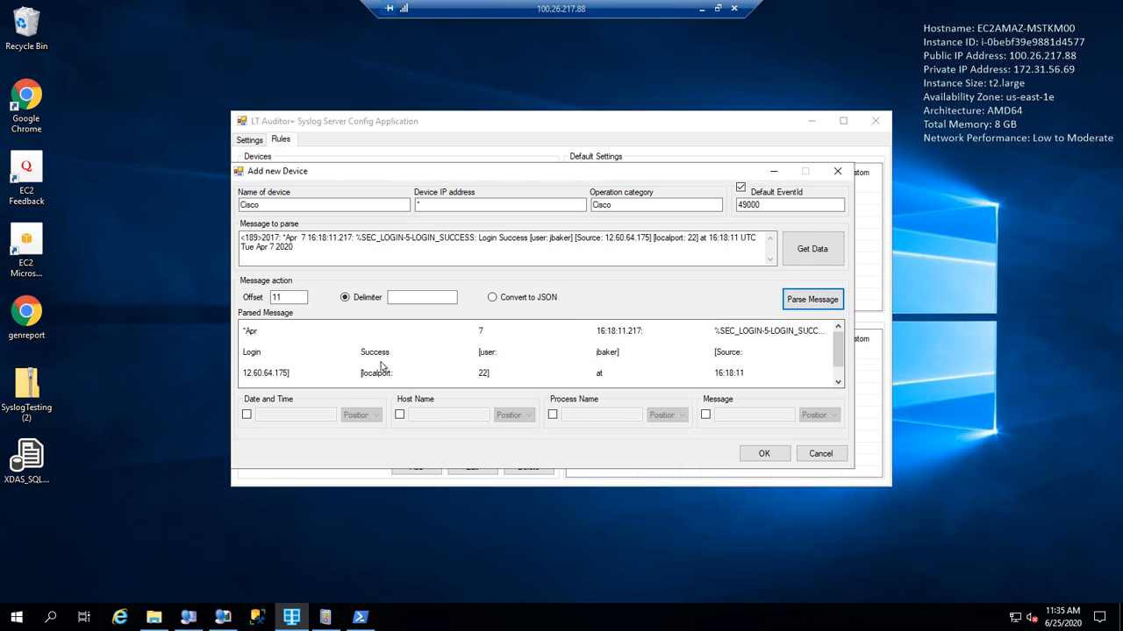
Map Process Name to token 4 and Message to token 5, then save the Cisco device.
scroll(540, 391, down, 1)
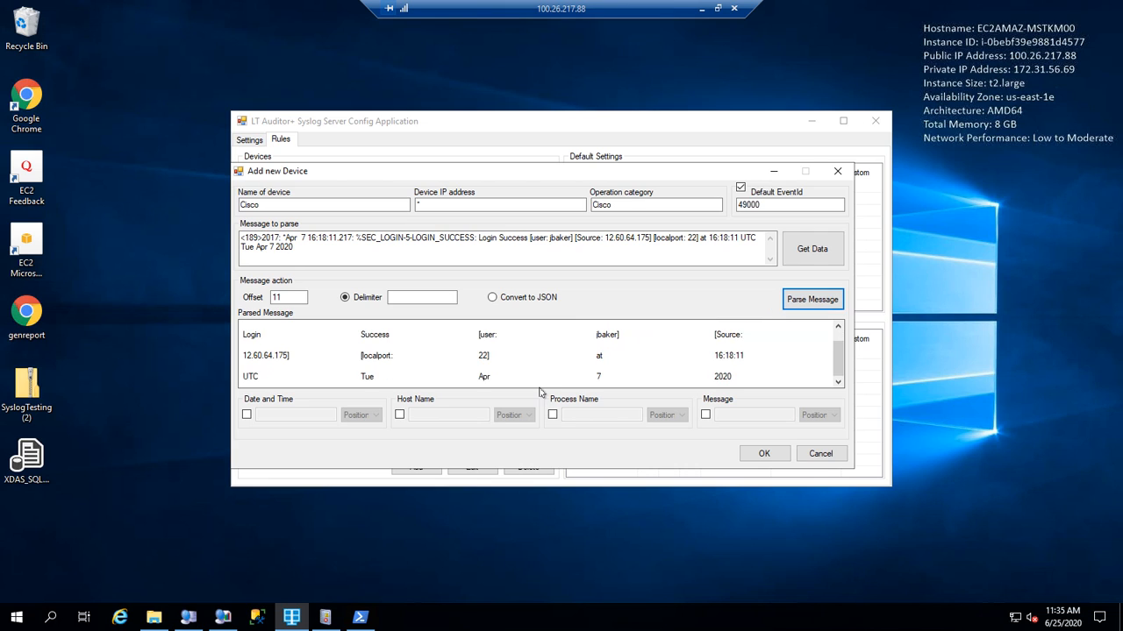
scroll(540, 391, up, 1)
click(553, 415)
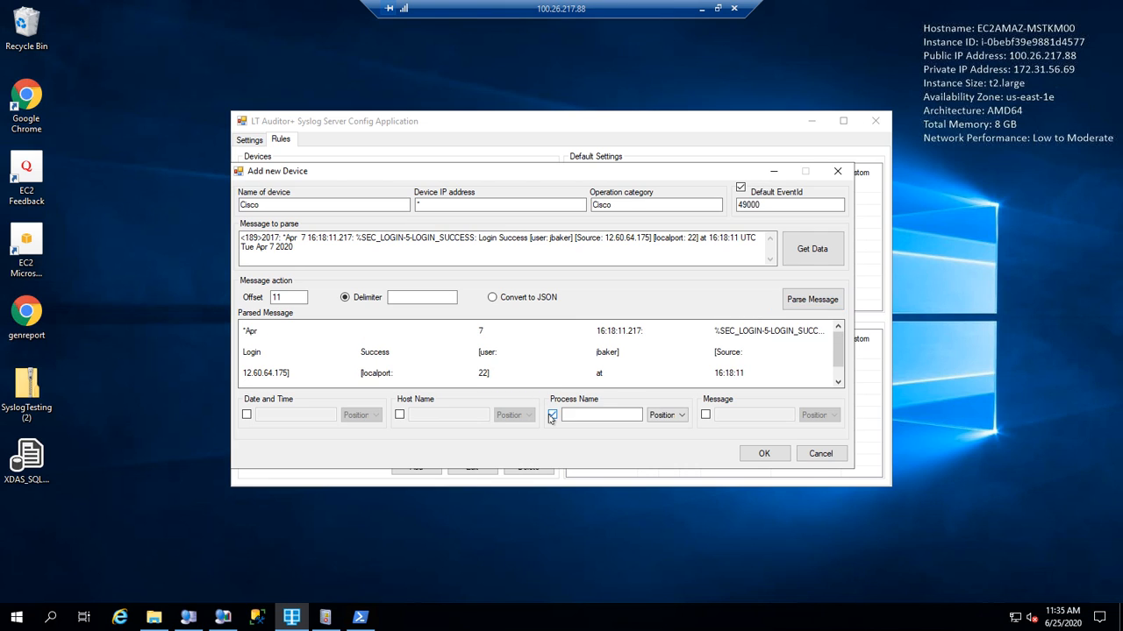
click(705, 416)
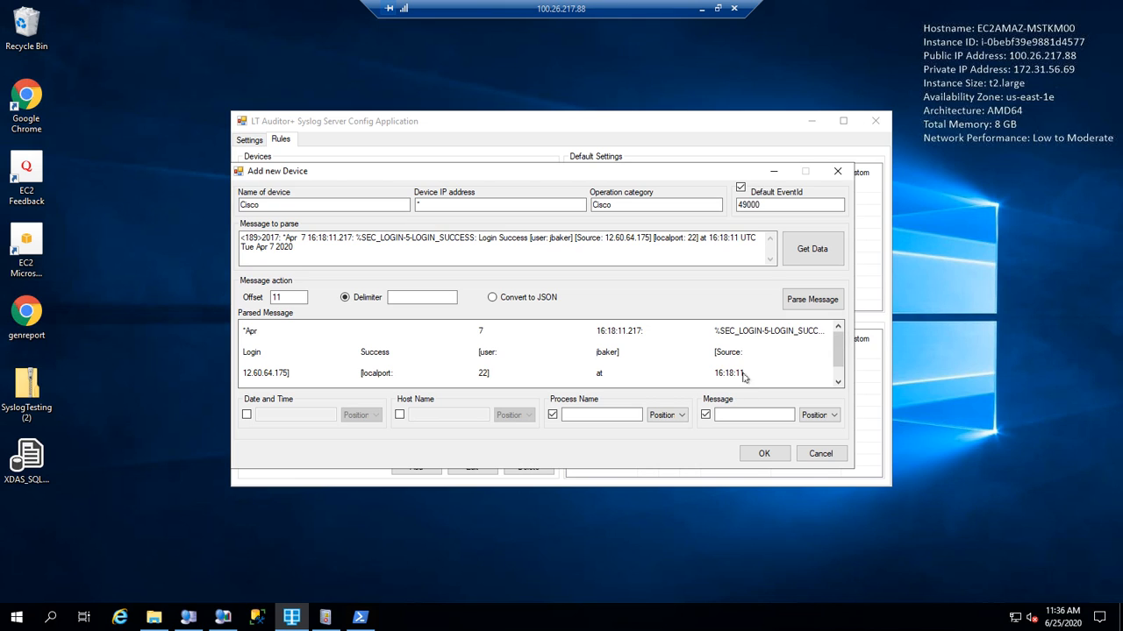
drag(745, 331, 605, 418)
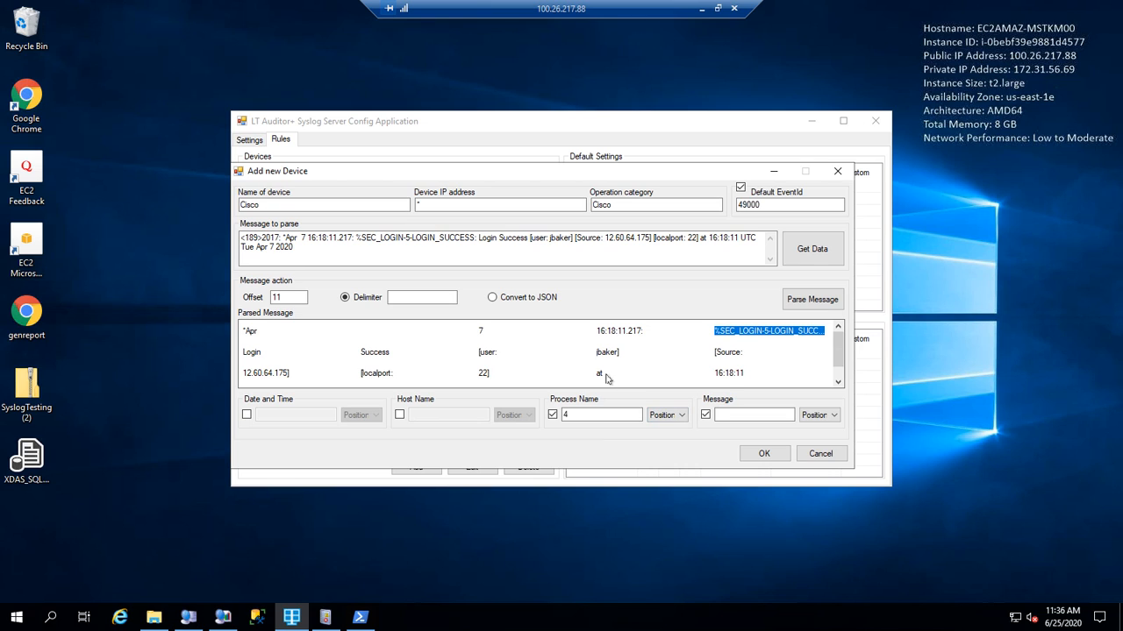
scroll(610, 377, down, 1)
scroll(373, 354, up, 1)
drag(252, 352, 733, 421)
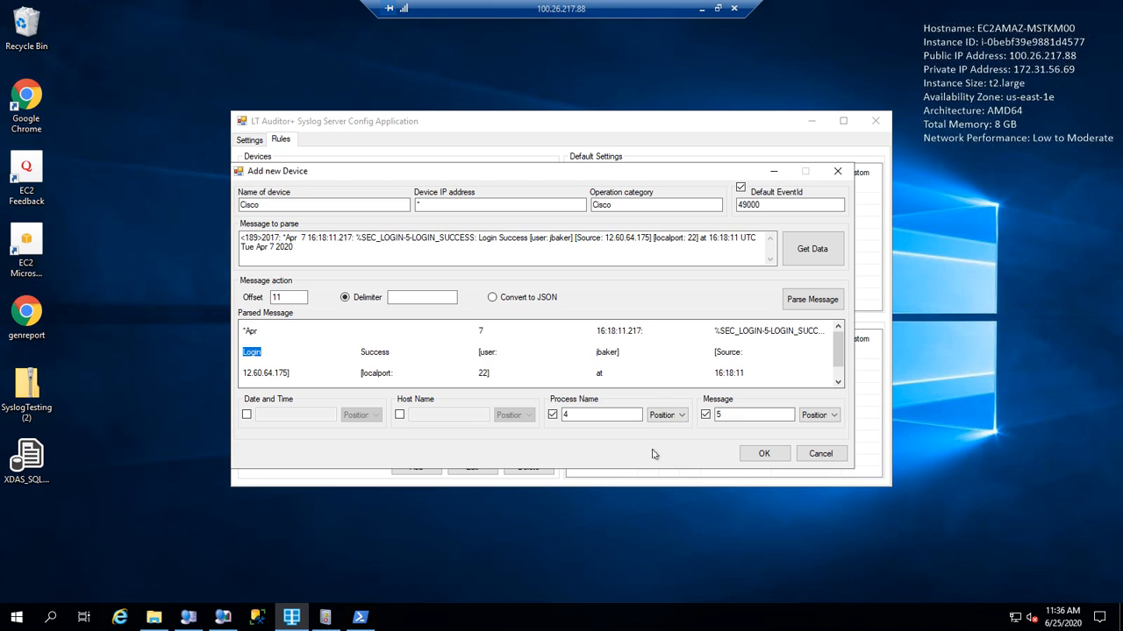
click(770, 458)
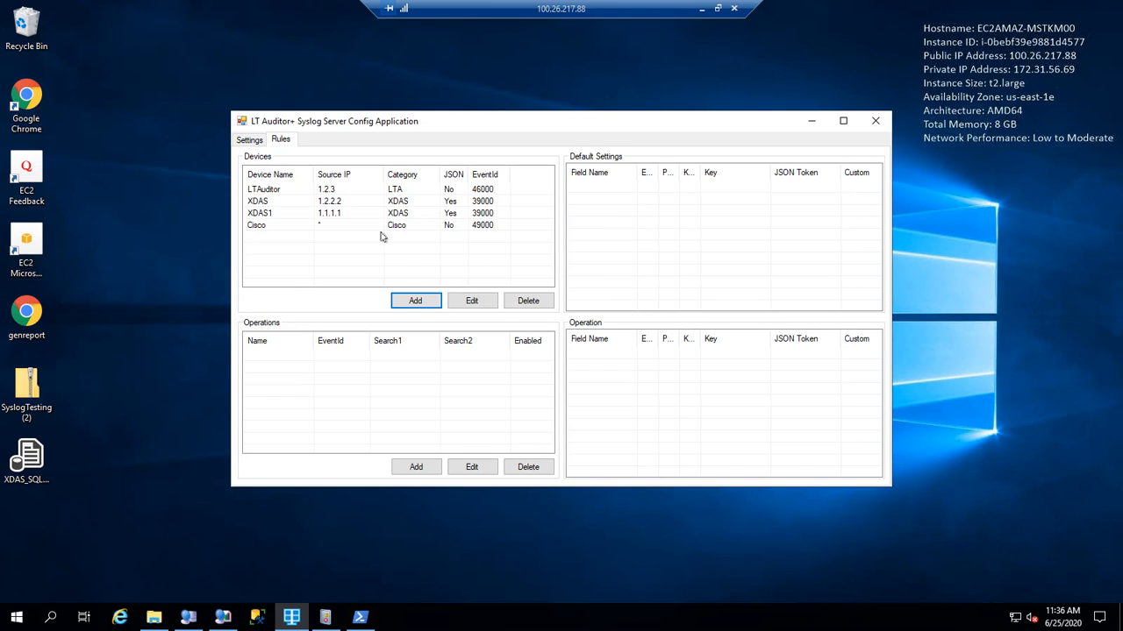
Show the Cisco device's default settings with wider columns and start a new operation for it.
click(383, 225)
drag(621, 172, 691, 172)
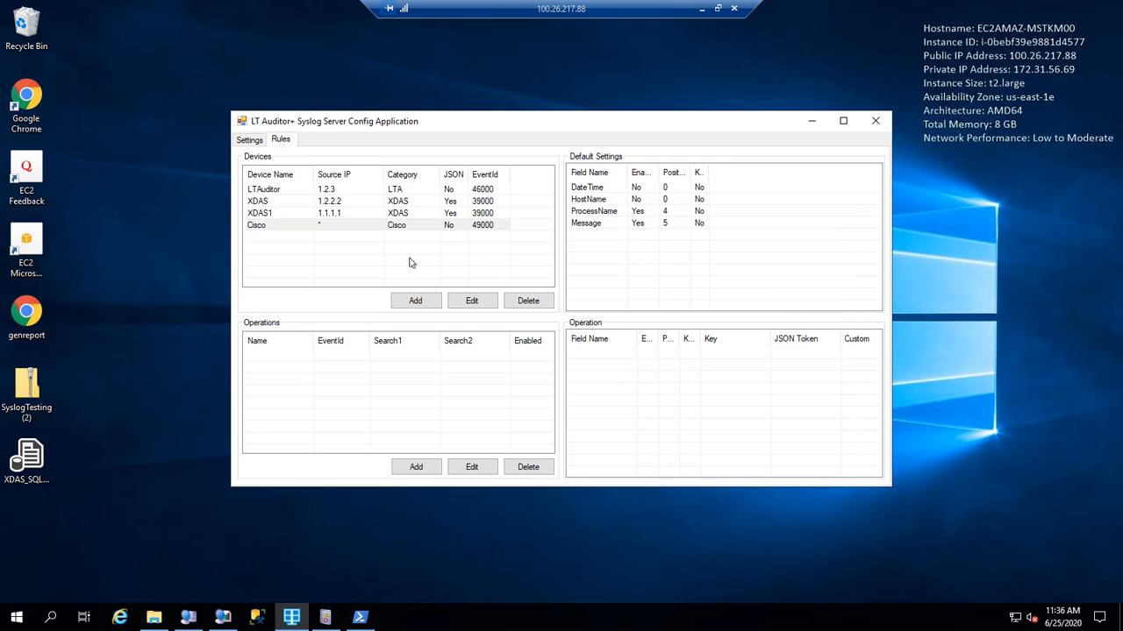
click(397, 226)
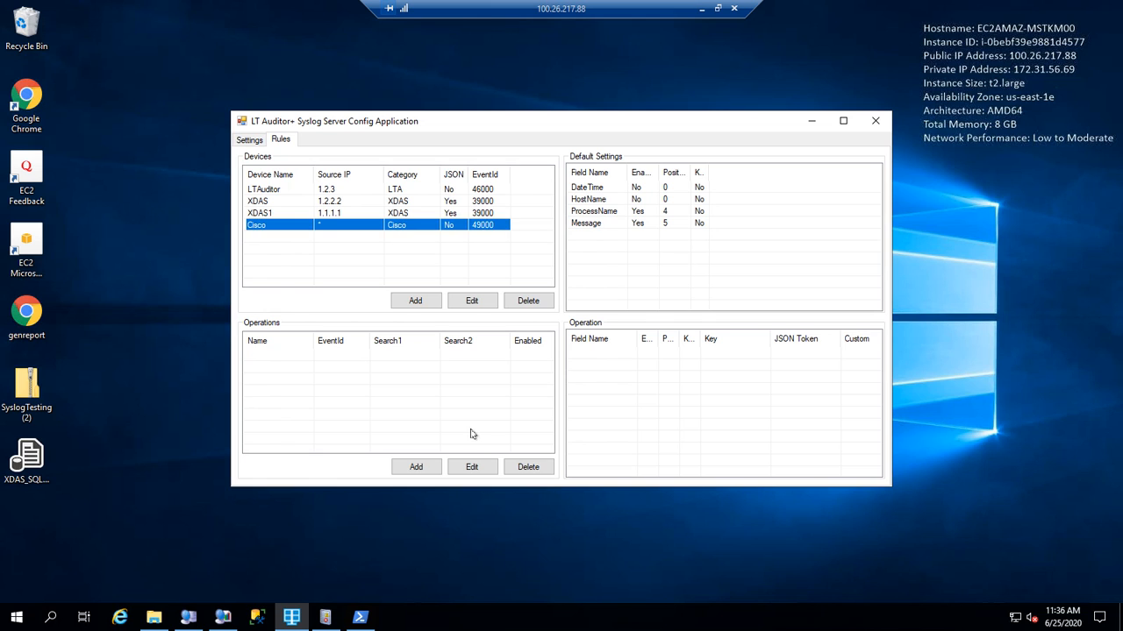
click(416, 467)
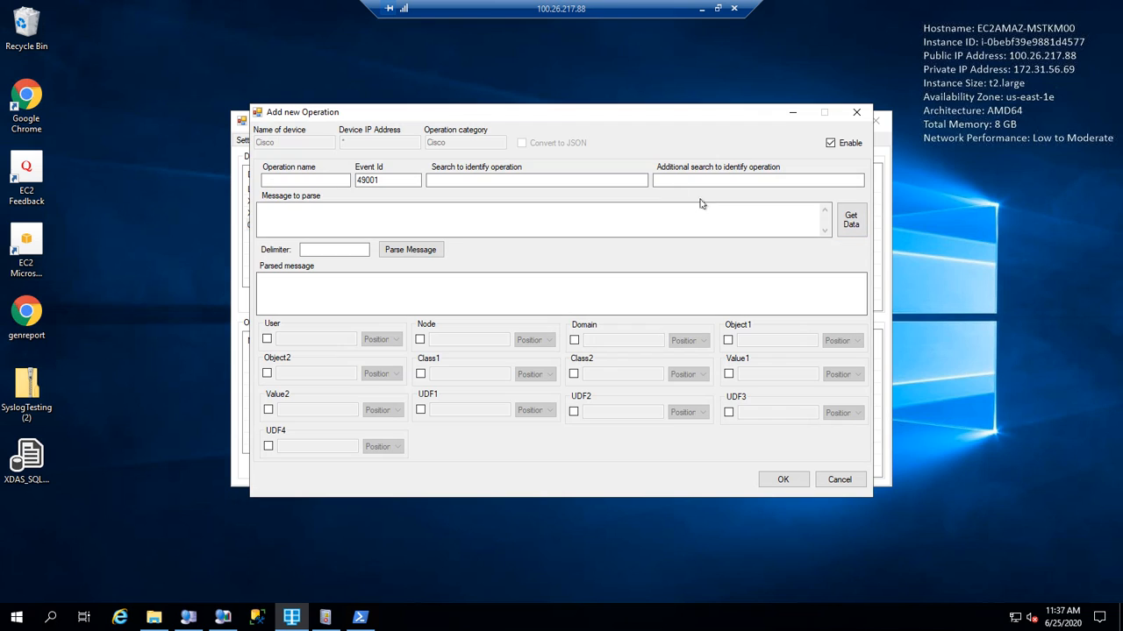
Load the Cisco login success sample and name the operation 'Login Success'.
click(855, 226)
scroll(800, 280, down, 5)
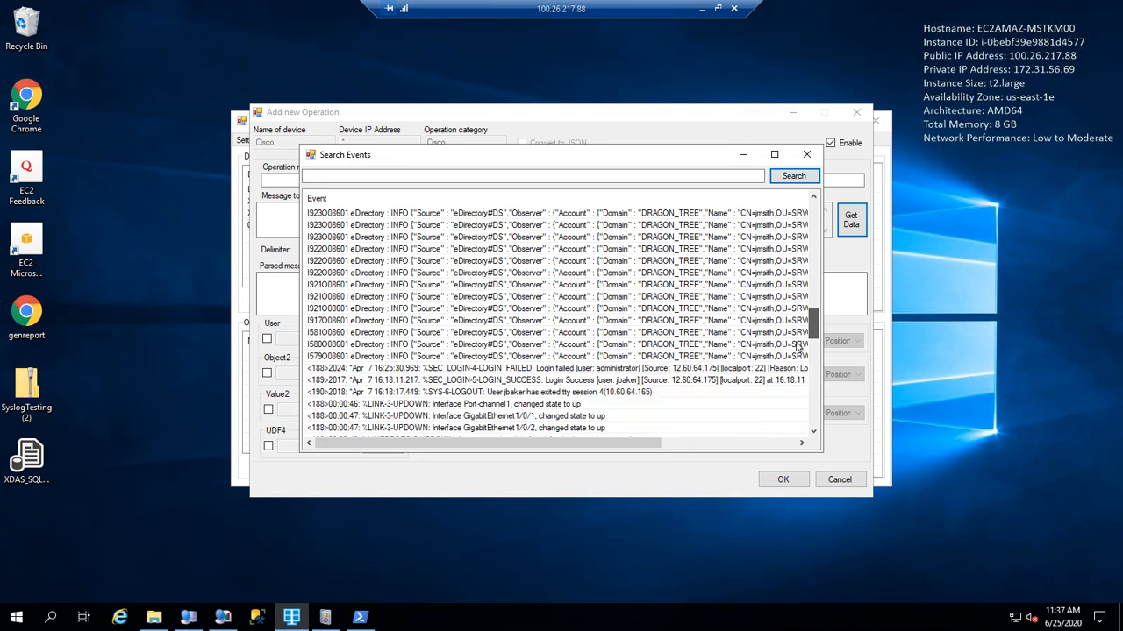
scroll(798, 348, down, 6)
scroll(797, 347, up, 3)
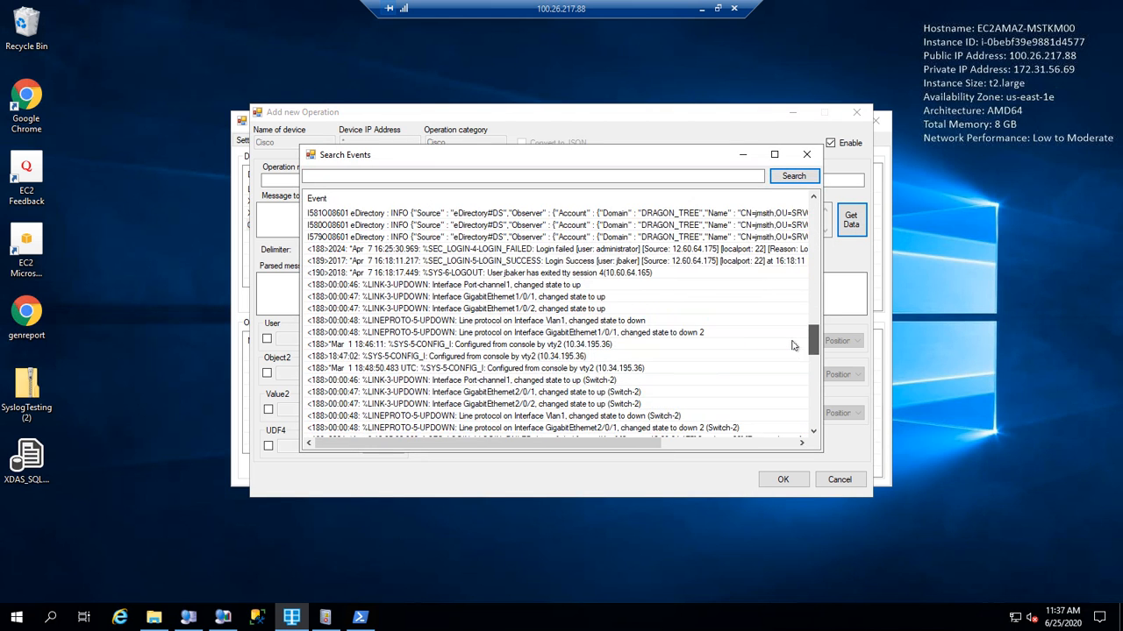
double_click(664, 270)
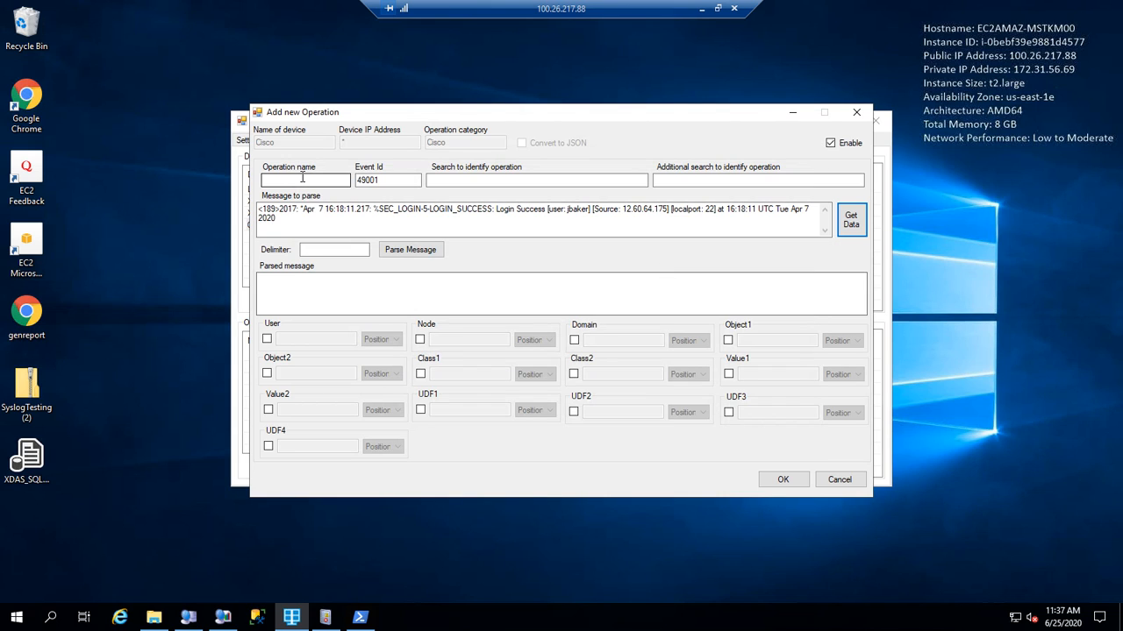
text(Login )
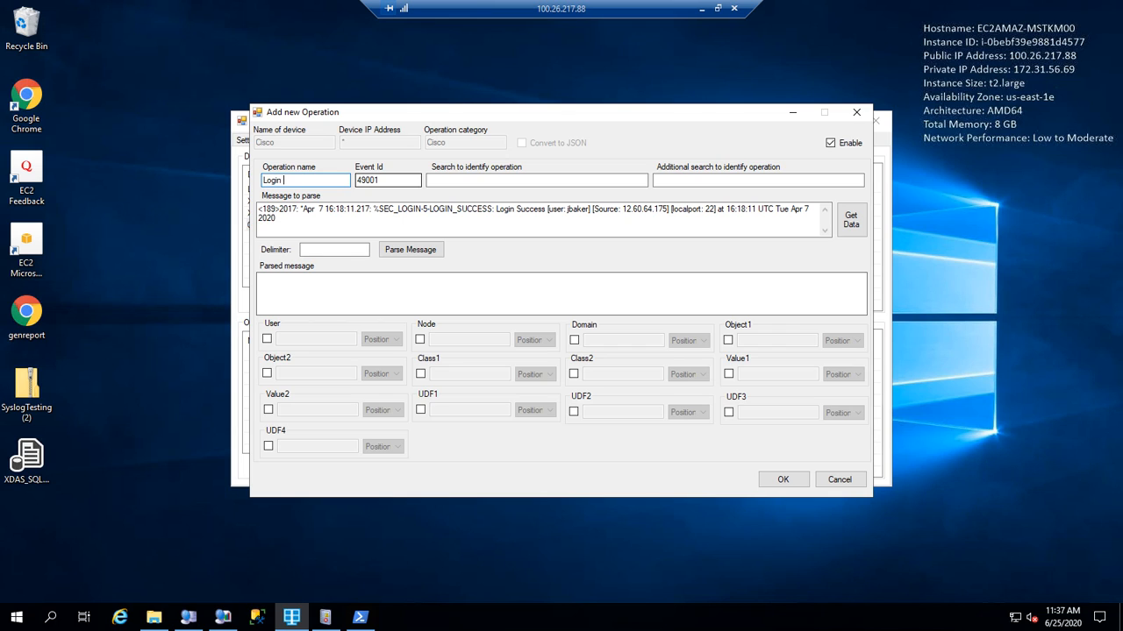
text(Success)
Set the search text to %SEC_LOGIN-5-LOGIN_SUCCESS: and the delimiter to ].
click(430, 181)
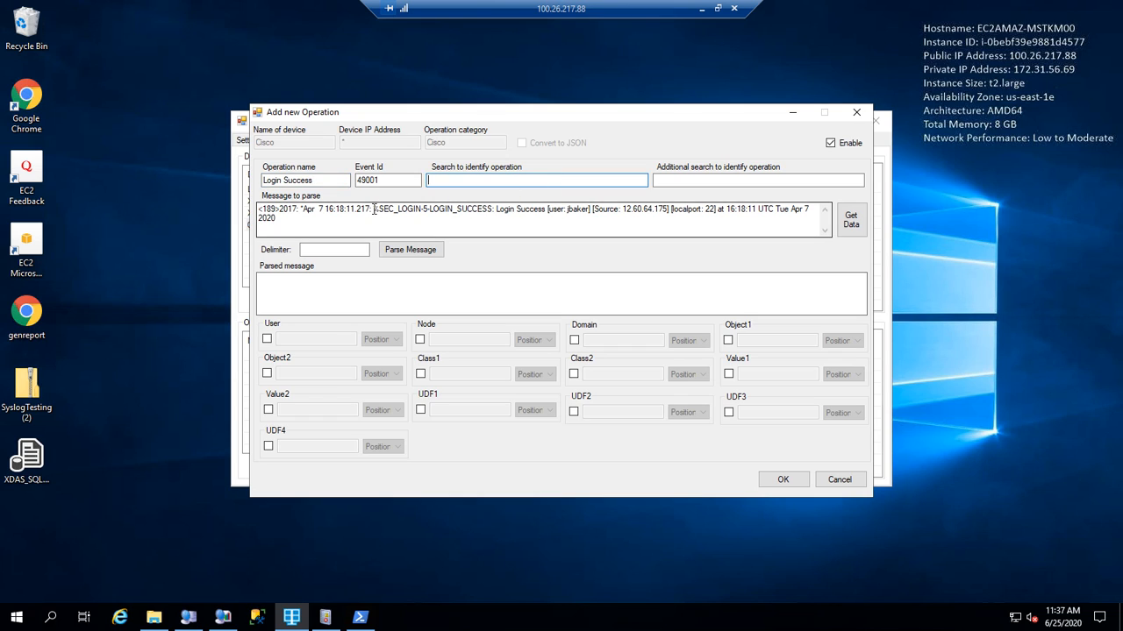
drag(375, 210, 495, 211)
key(ctrl+c)
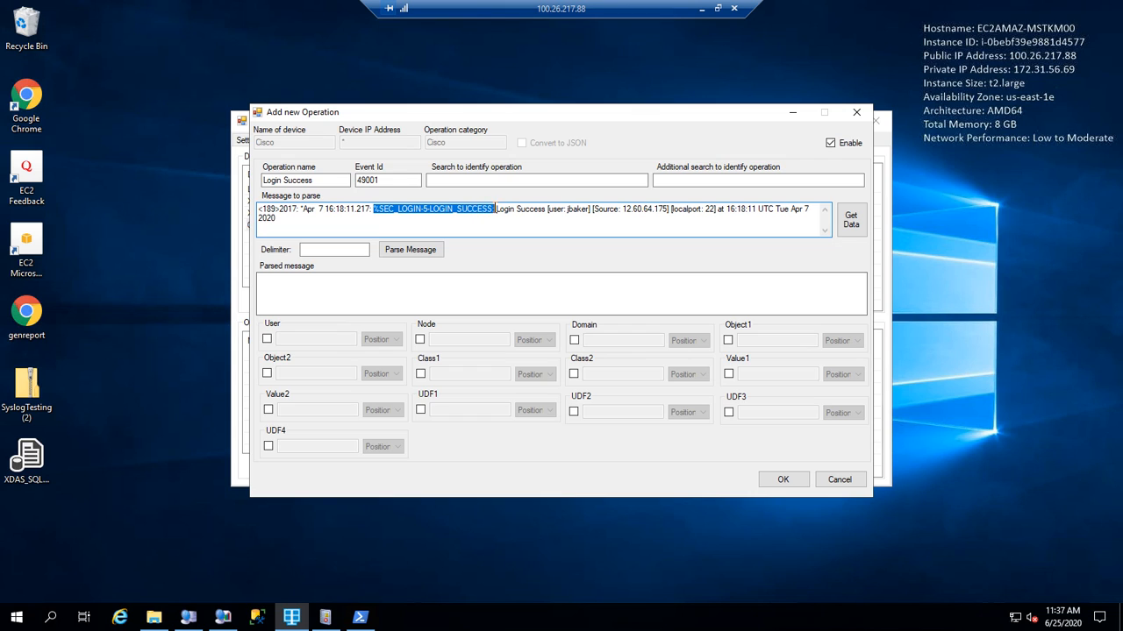
click(517, 181)
key(ctrl+v)
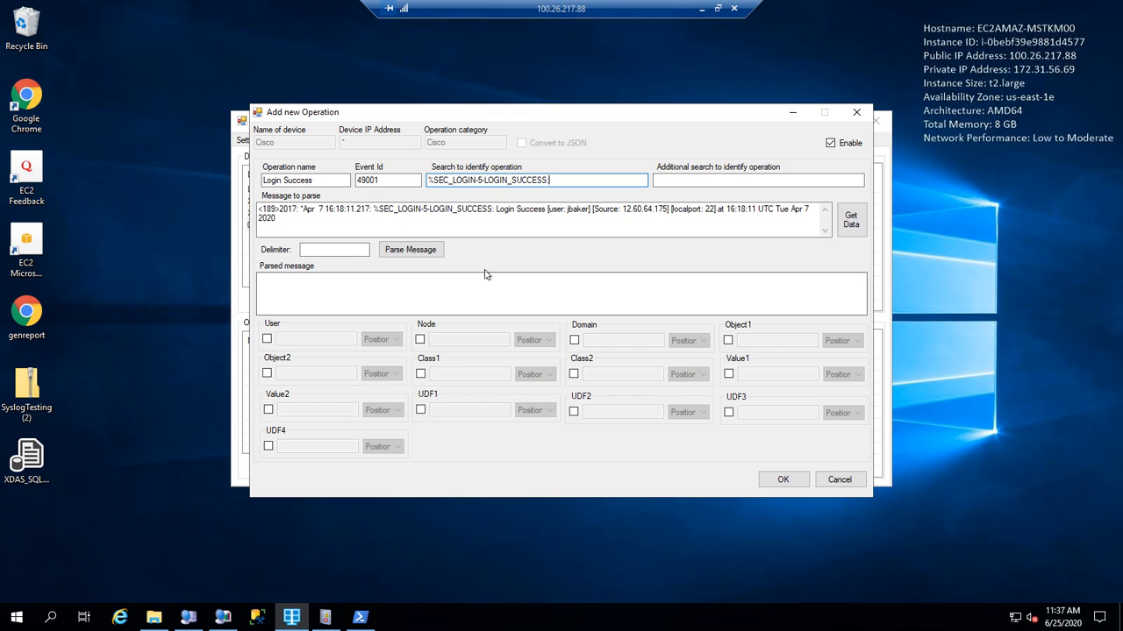
click(368, 252)
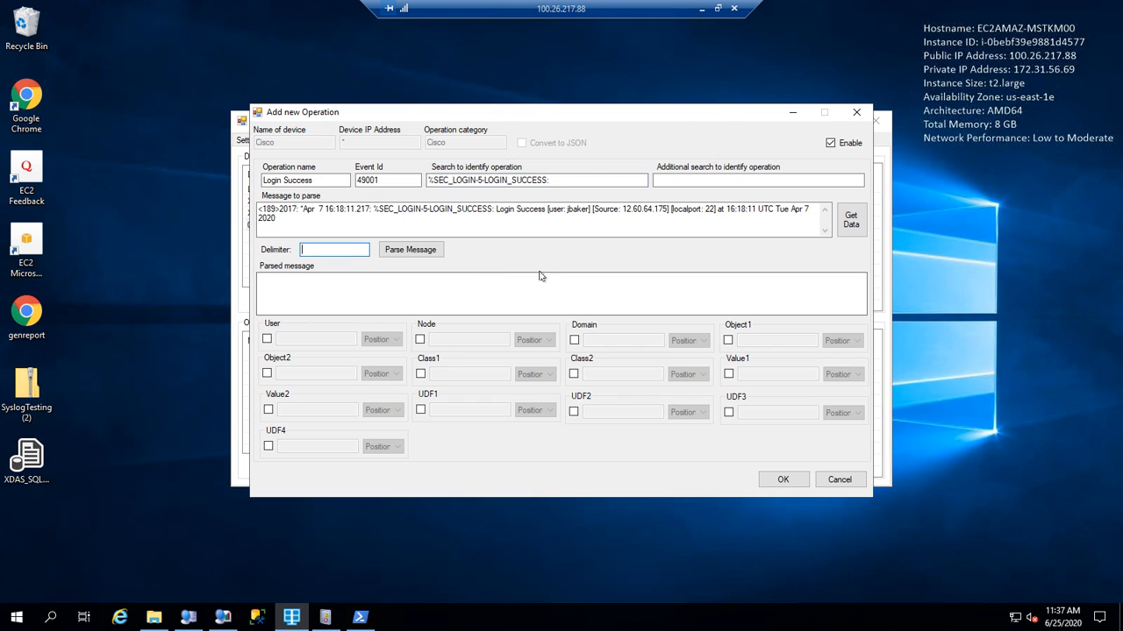
text(])
Inspect the user and source address parts of the sample message.
drag(547, 212, 670, 211)
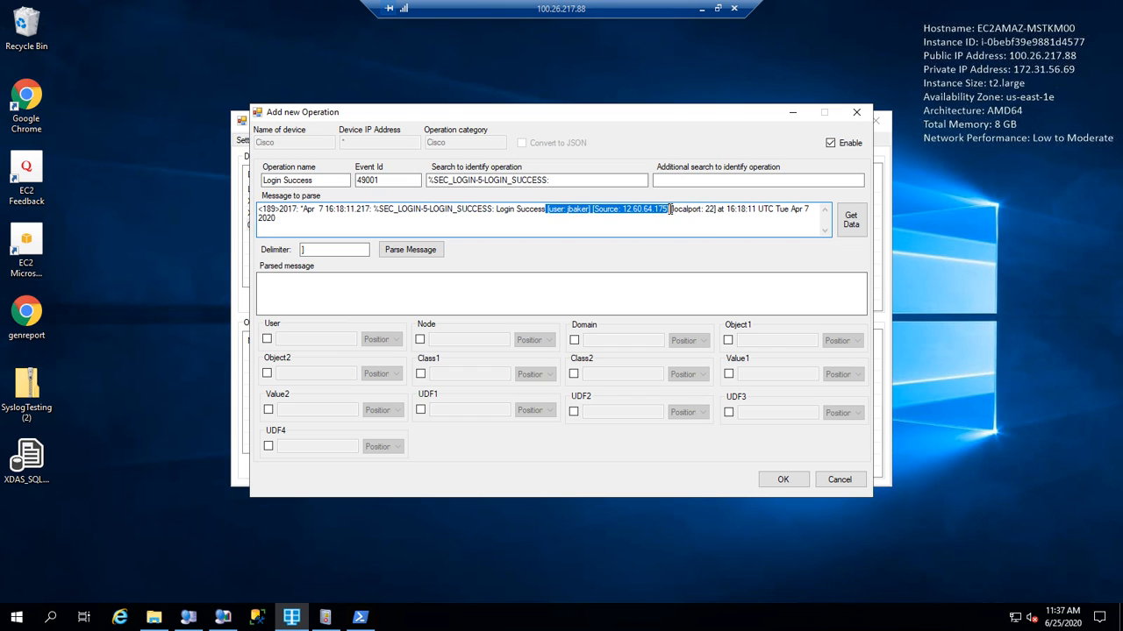
click(625, 226)
drag(592, 209, 668, 211)
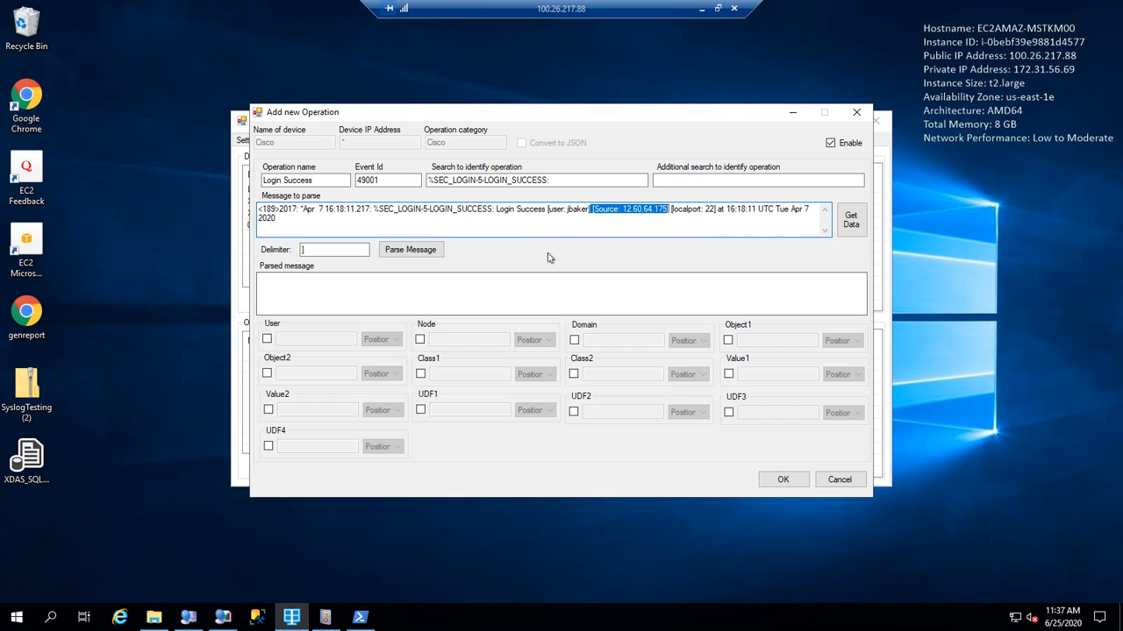
click(600, 210)
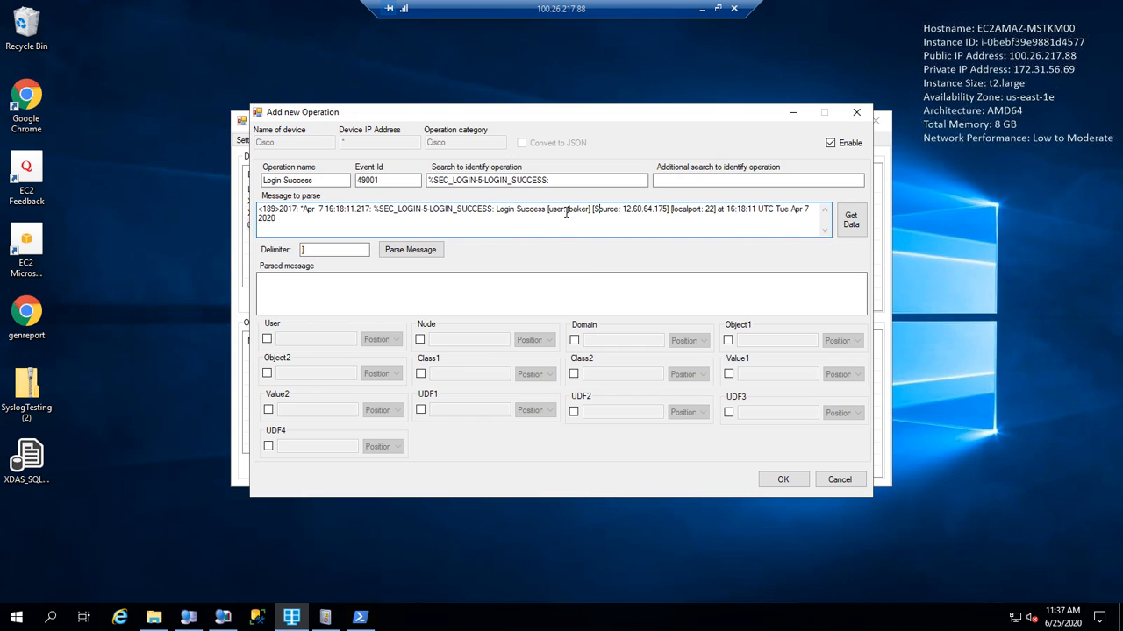
drag(566, 210, 670, 211)
click(600, 219)
Parse the message and map User to key 'user' and Node to key 'Source:', both KeyValuePair.
click(414, 252)
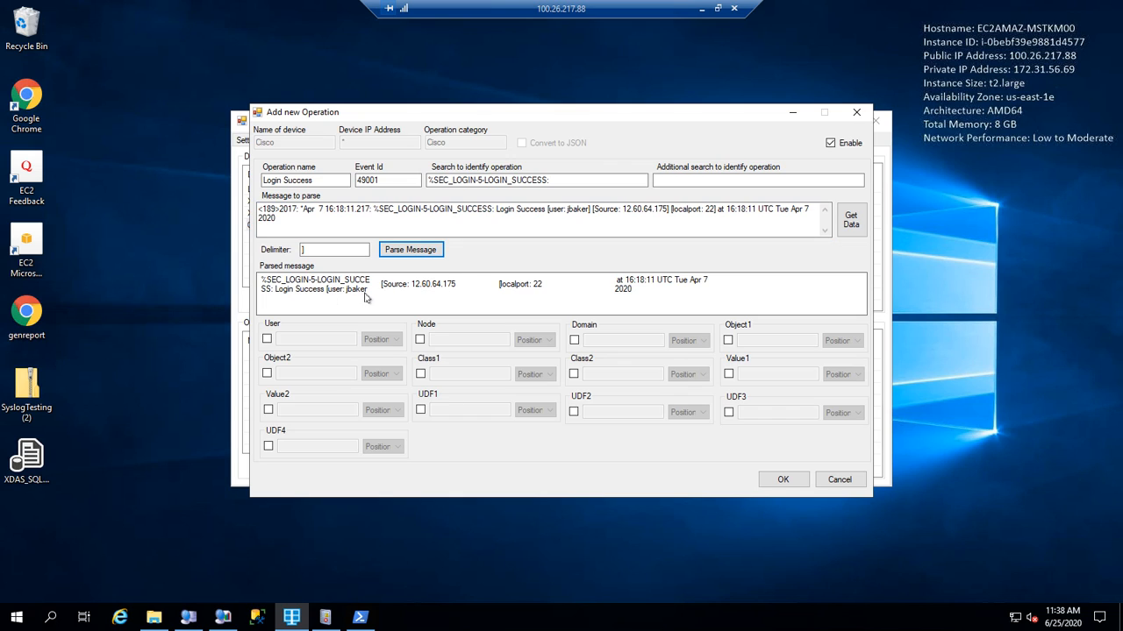
click(267, 339)
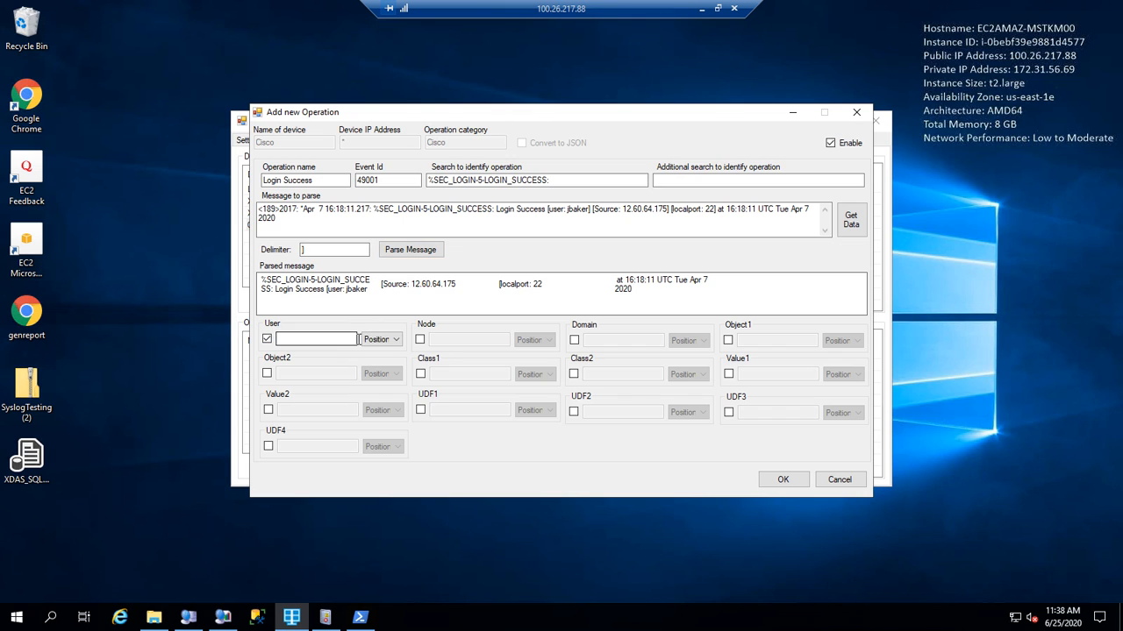
click(420, 339)
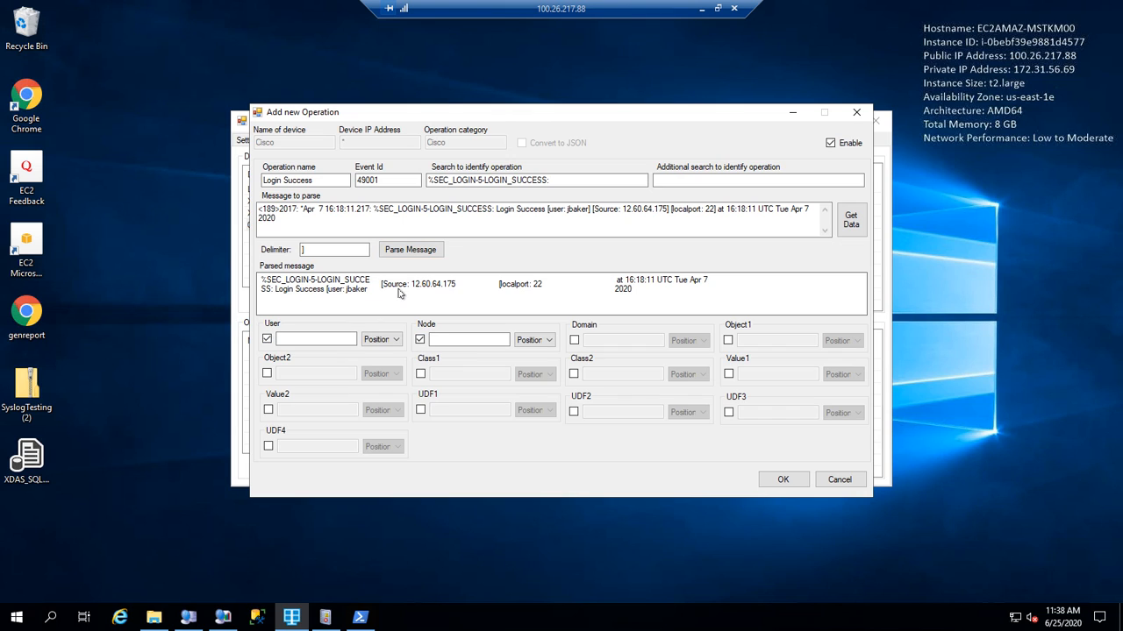
click(328, 338)
text(user:)
click(461, 340)
text(Source:)
click(399, 339)
click(406, 361)
click(532, 340)
click(538, 363)
Save the Login Success operation and review it under the Cisco device.
click(782, 483)
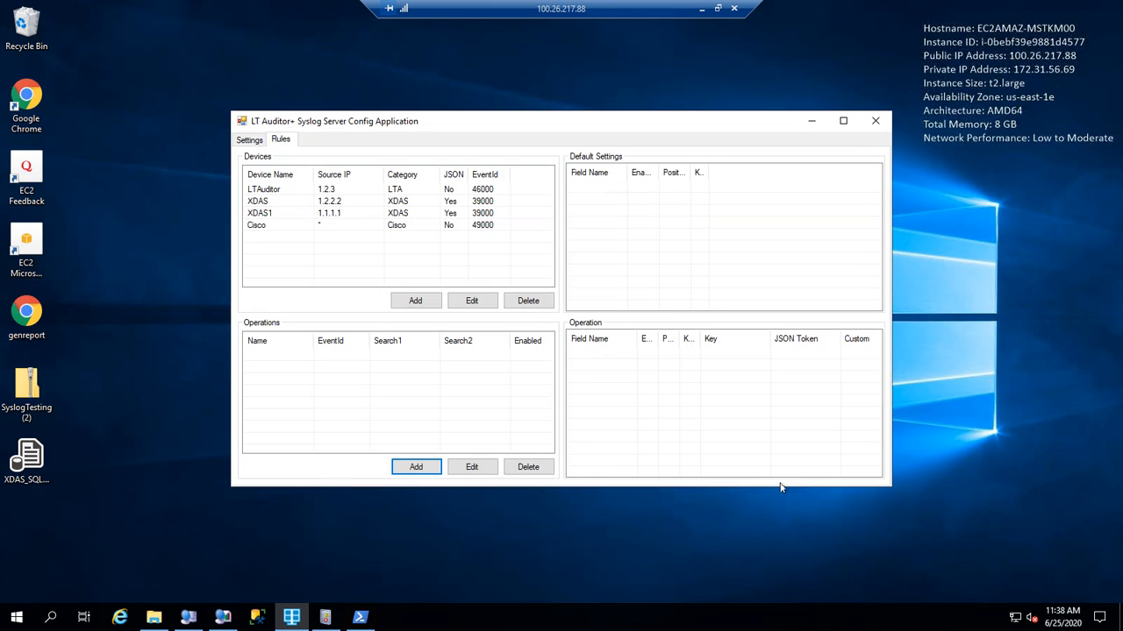
click(334, 226)
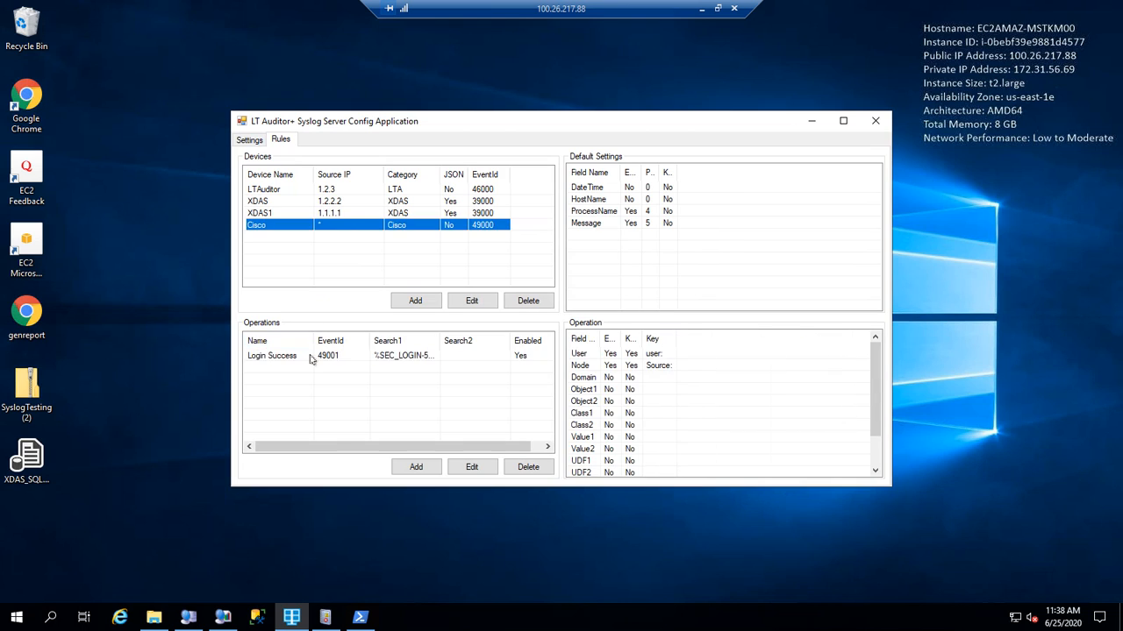
click(311, 356)
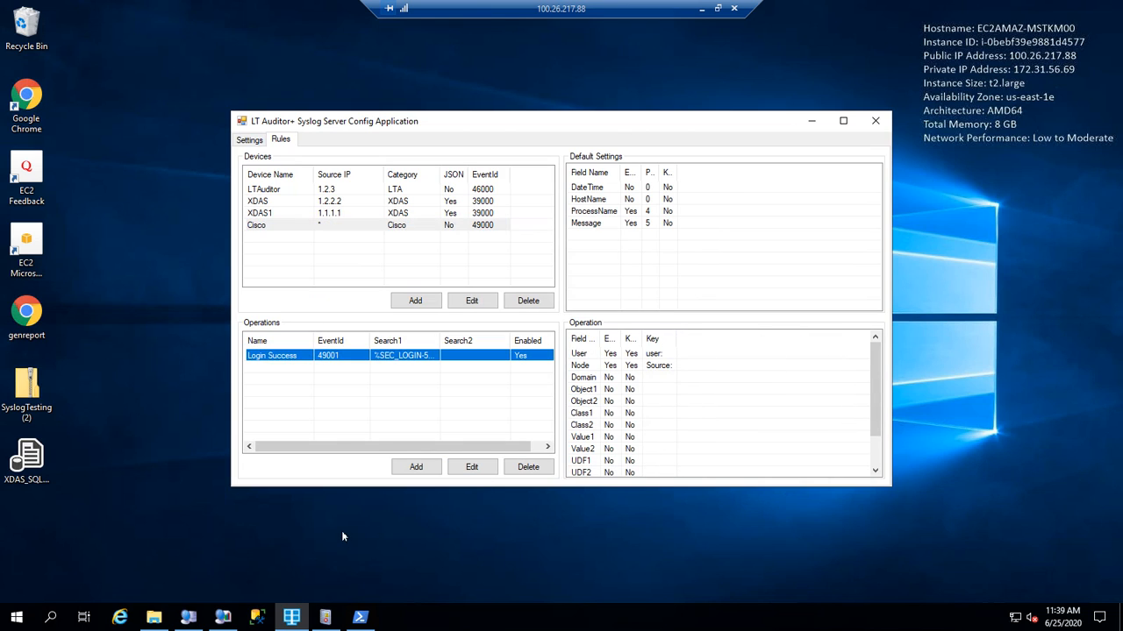
Run GenCisco.bat to send test Cisco messages, then check Event Viewer's SyslogAuditing log.
click(153, 617)
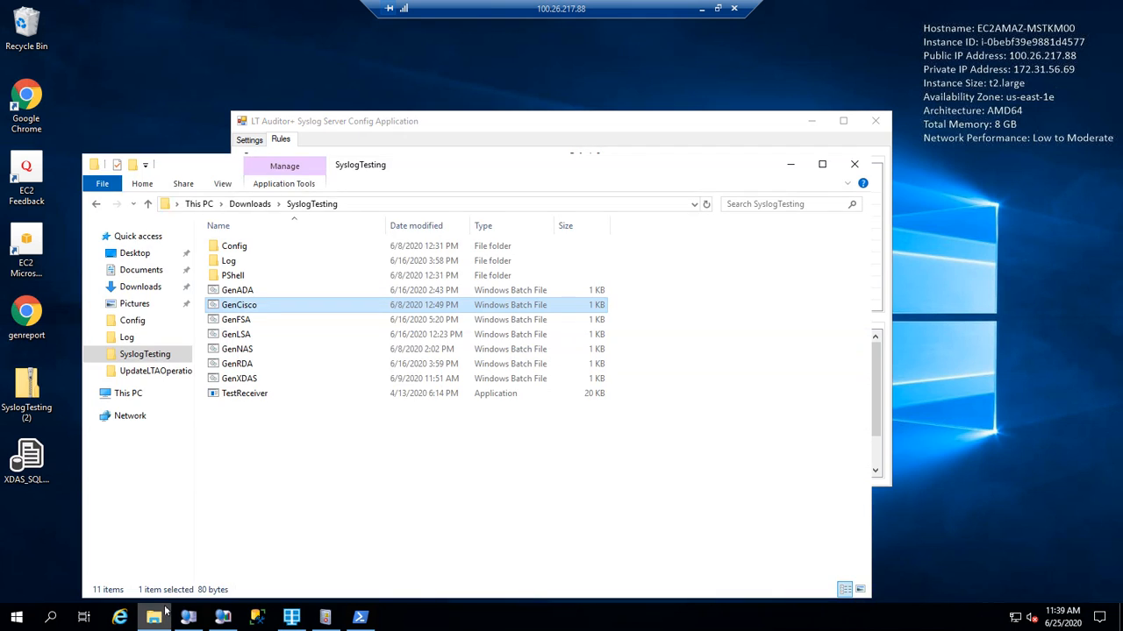
double_click(263, 307)
click(326, 618)
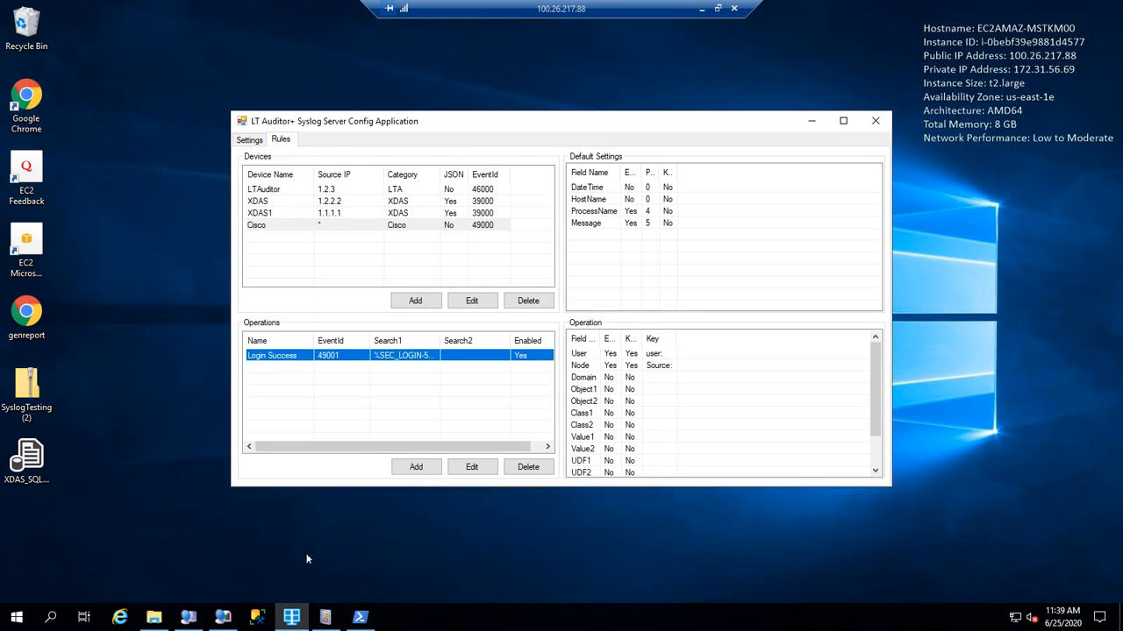
click(326, 617)
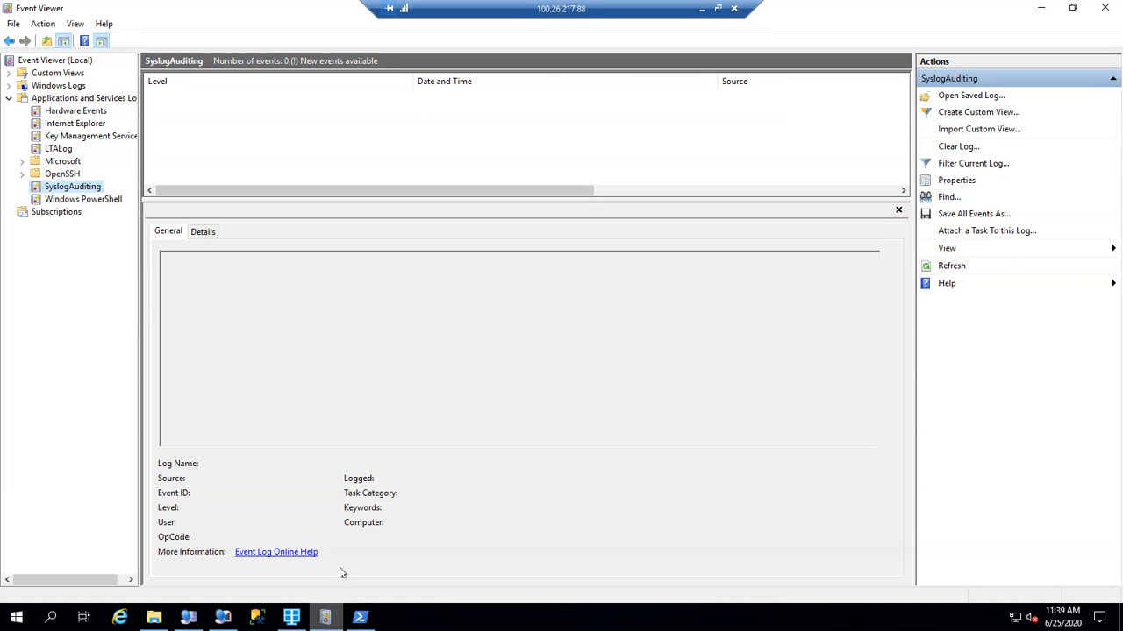
Refresh the SyslogAuditing log and inspect a 49001 Login Success event's source and node address.
click(969, 268)
drag(553, 191, 853, 202)
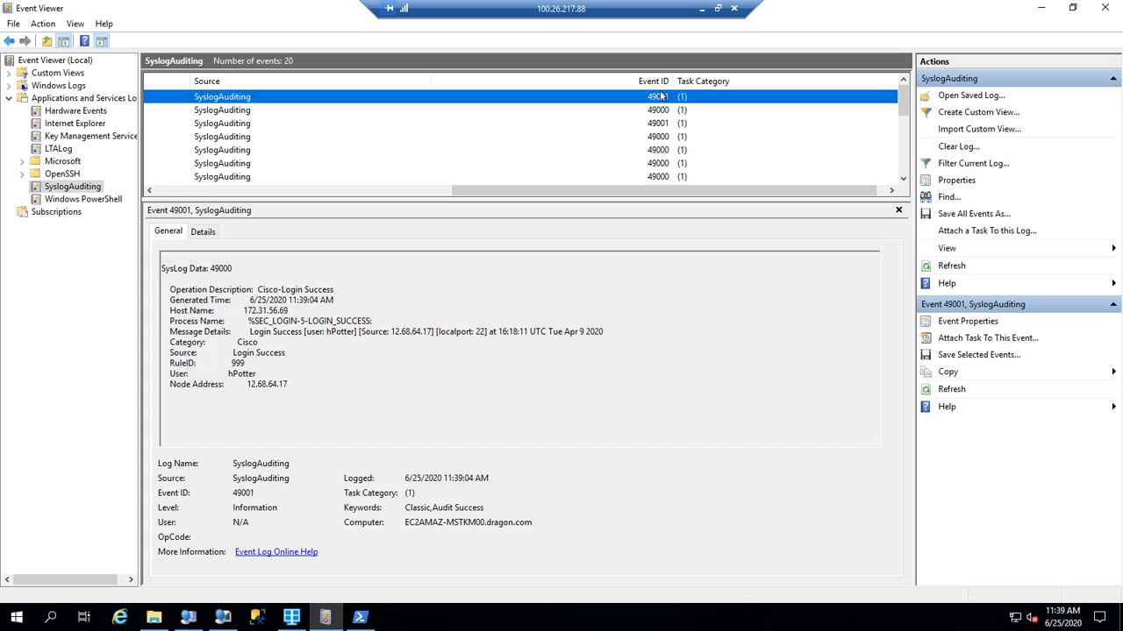
click(660, 125)
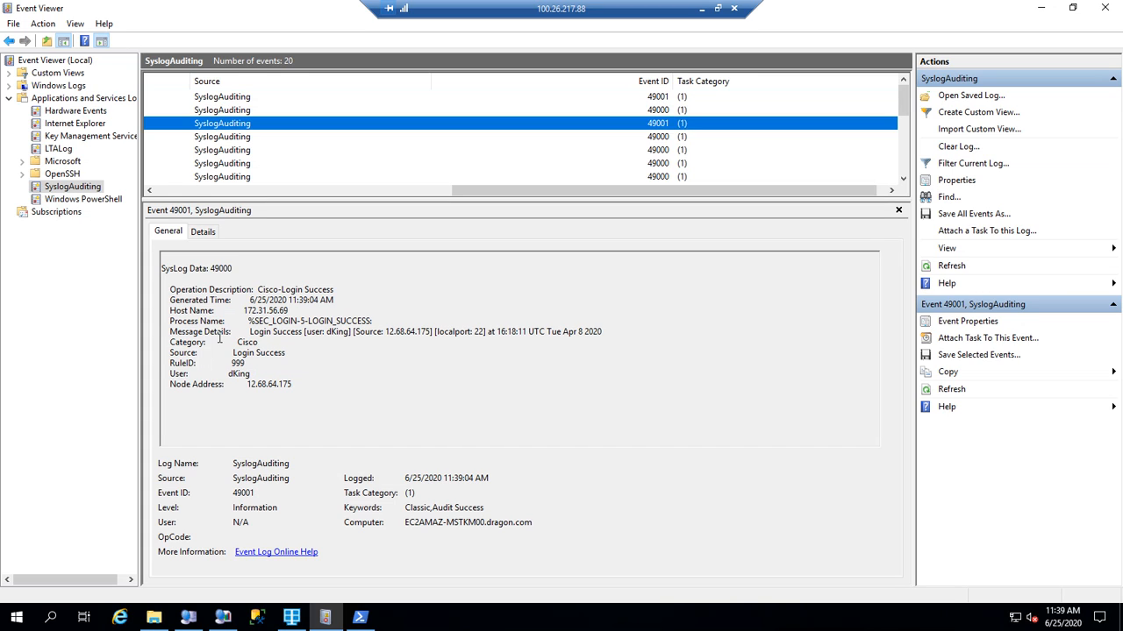
drag(226, 354, 290, 353)
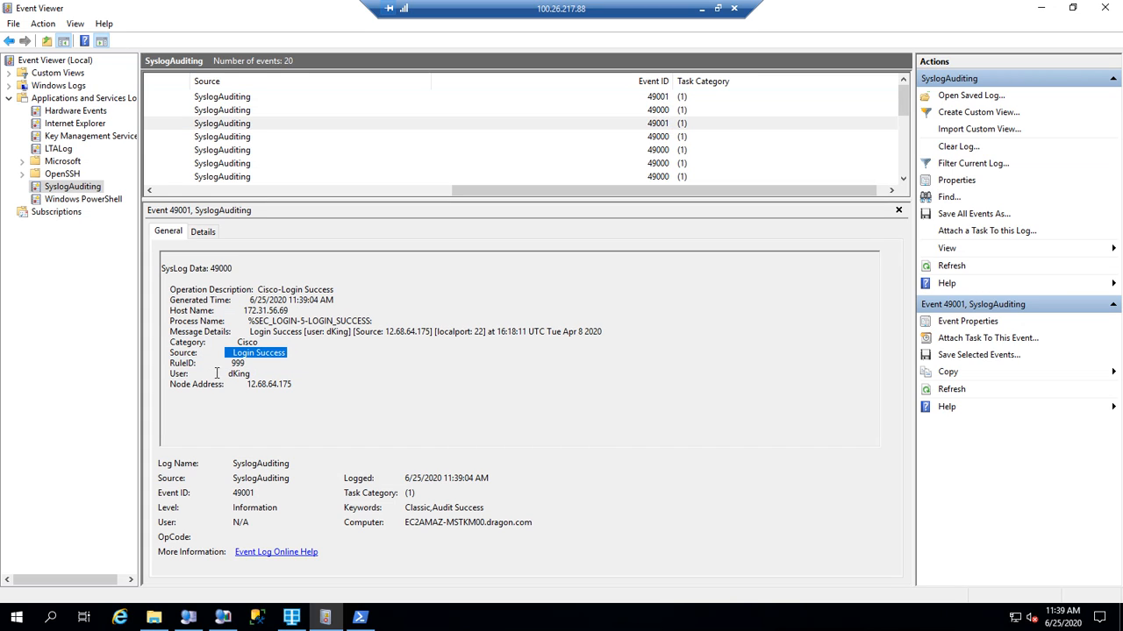
drag(216, 372, 303, 384)
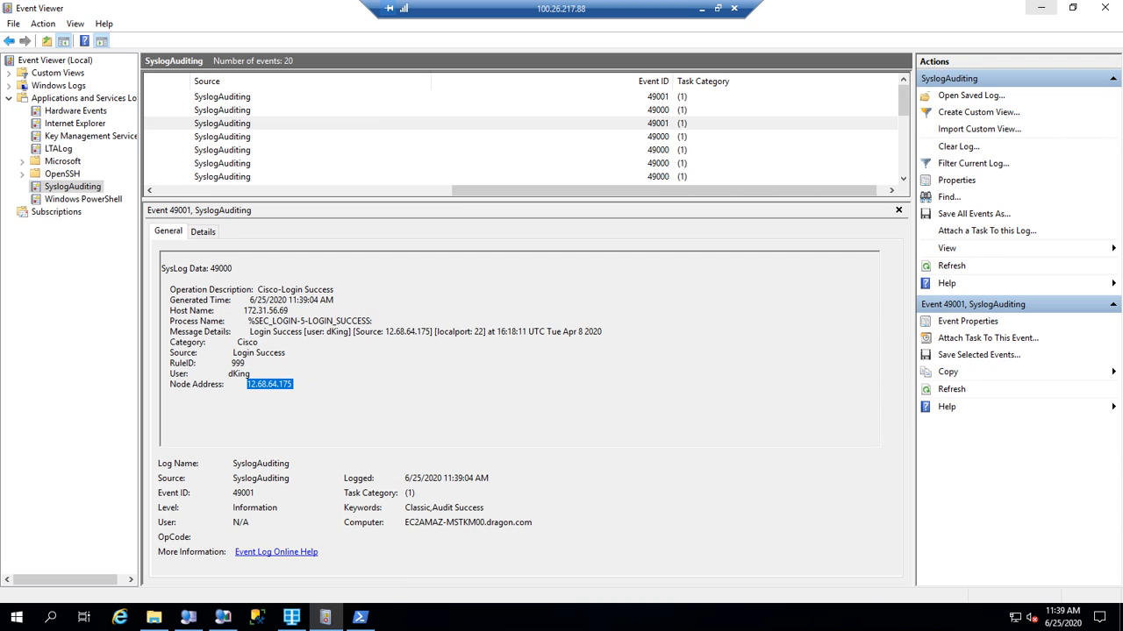
click(1041, 8)
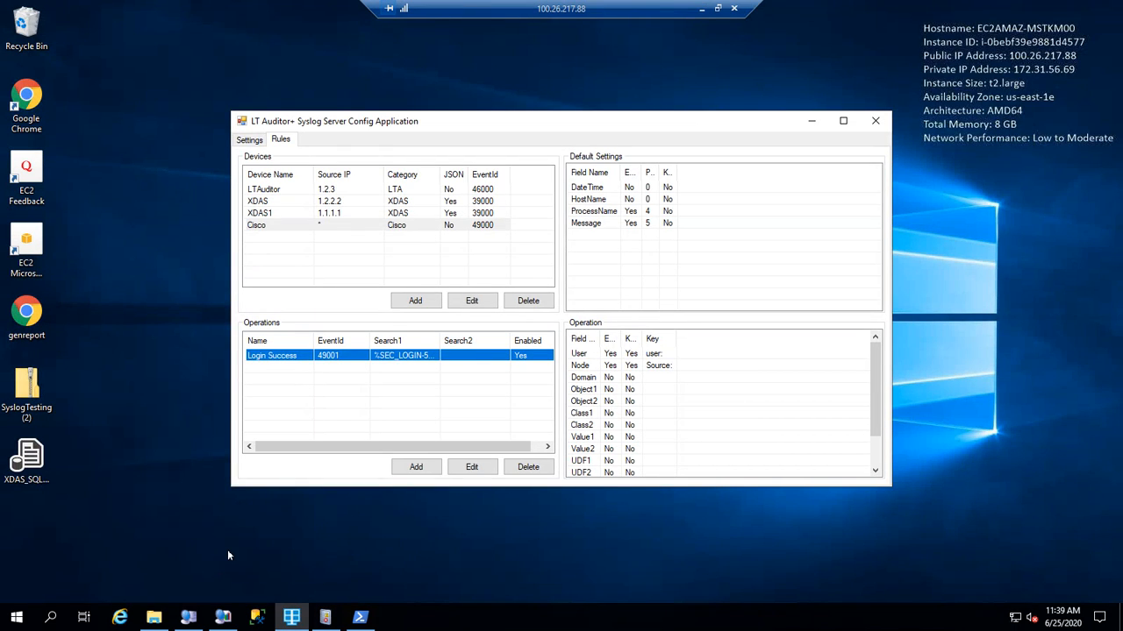
Rerun .\CreateSyslogOperations.ps1 in PowerShell so it connects to the LTAProductionDB database.
click(188, 618)
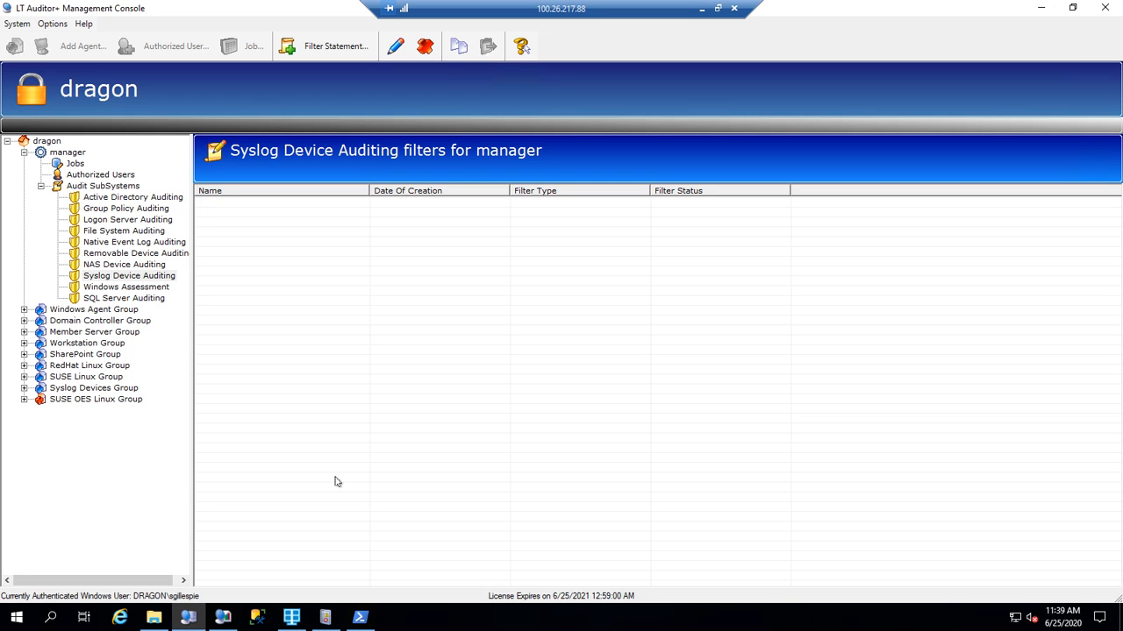
click(359, 617)
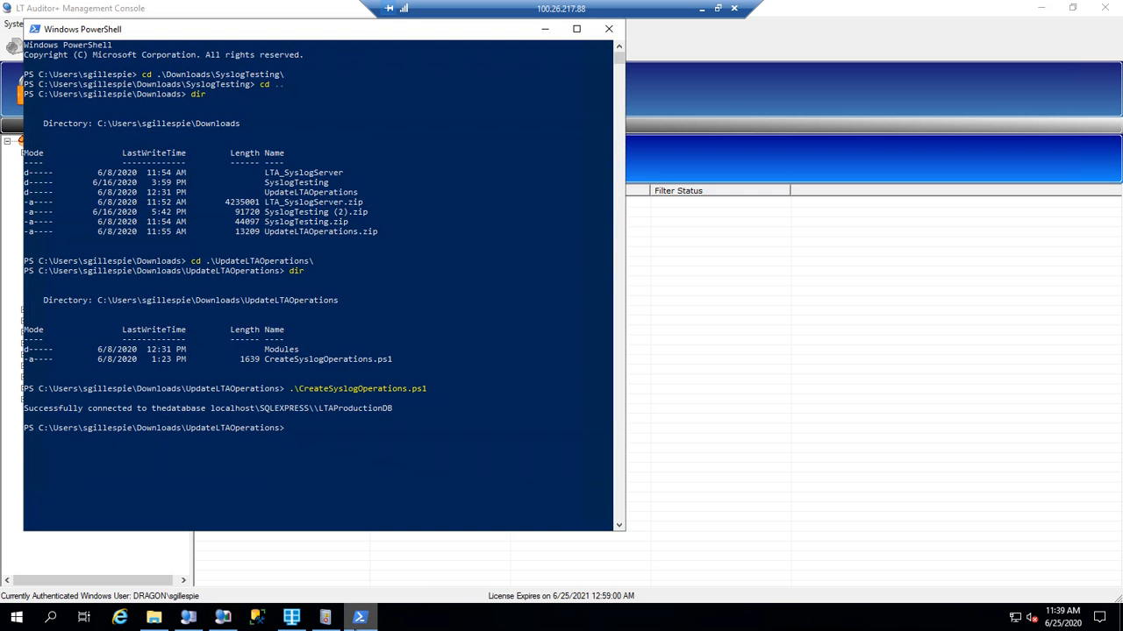
key(Up)
key(Return)
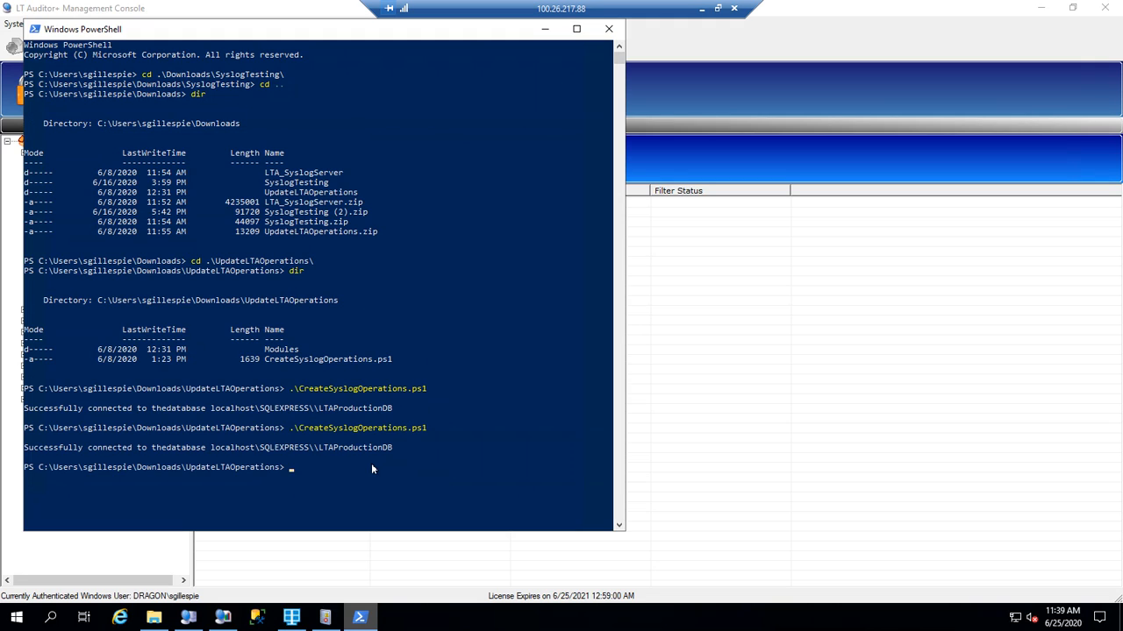
click(544, 29)
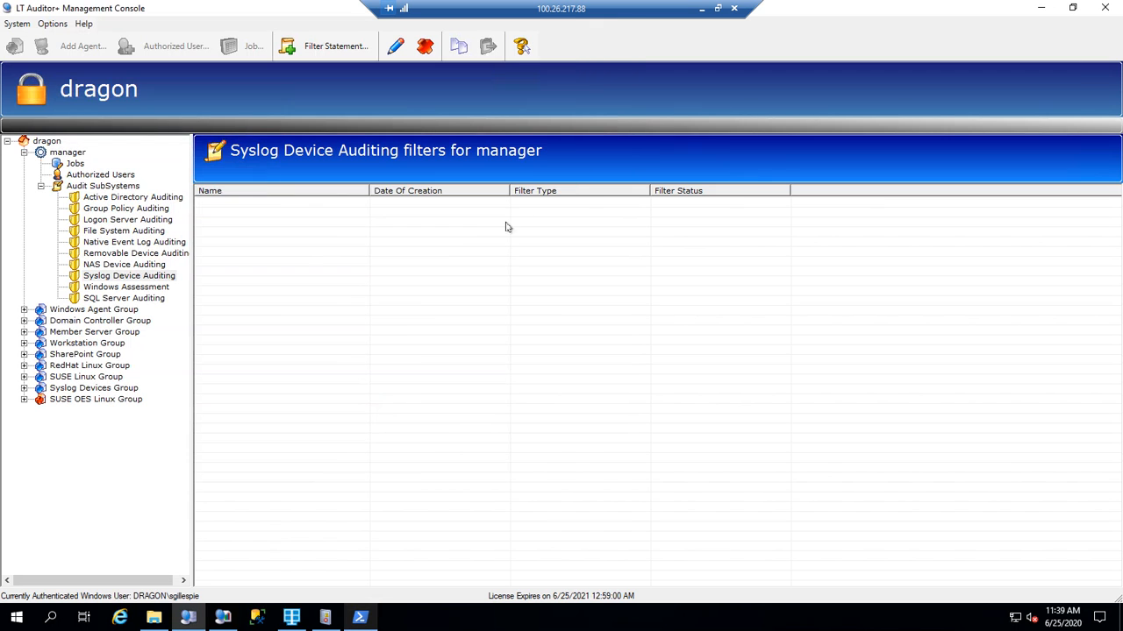
click(52, 24)
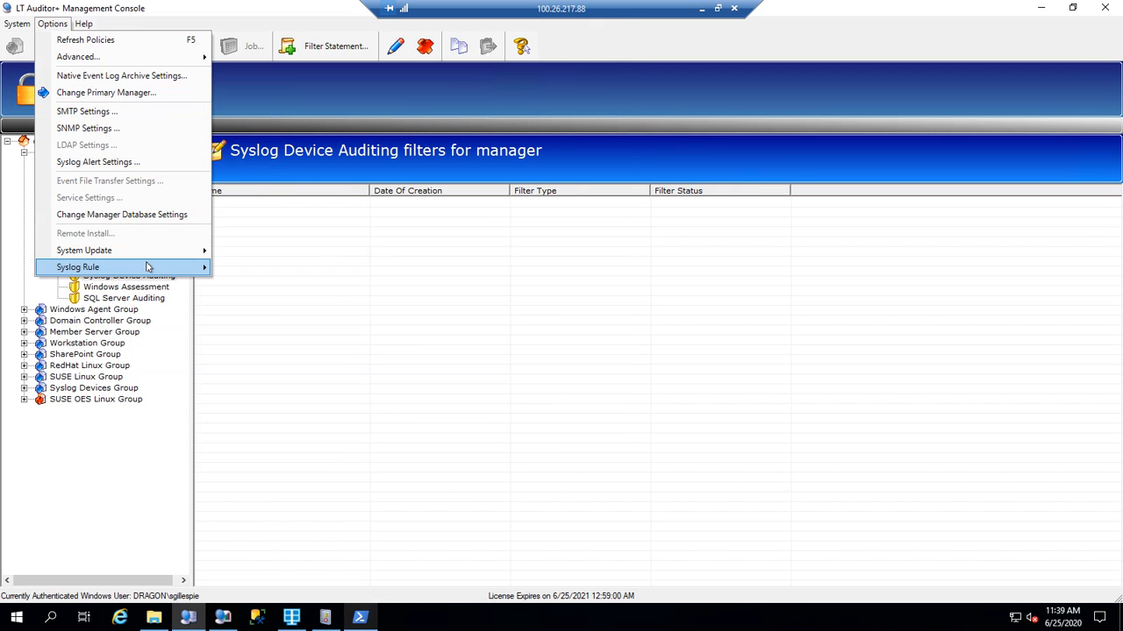
Confirm 49001 Login Success appears under Cisco in the syslog operations master list, then close it.
mouse_move(145, 266)
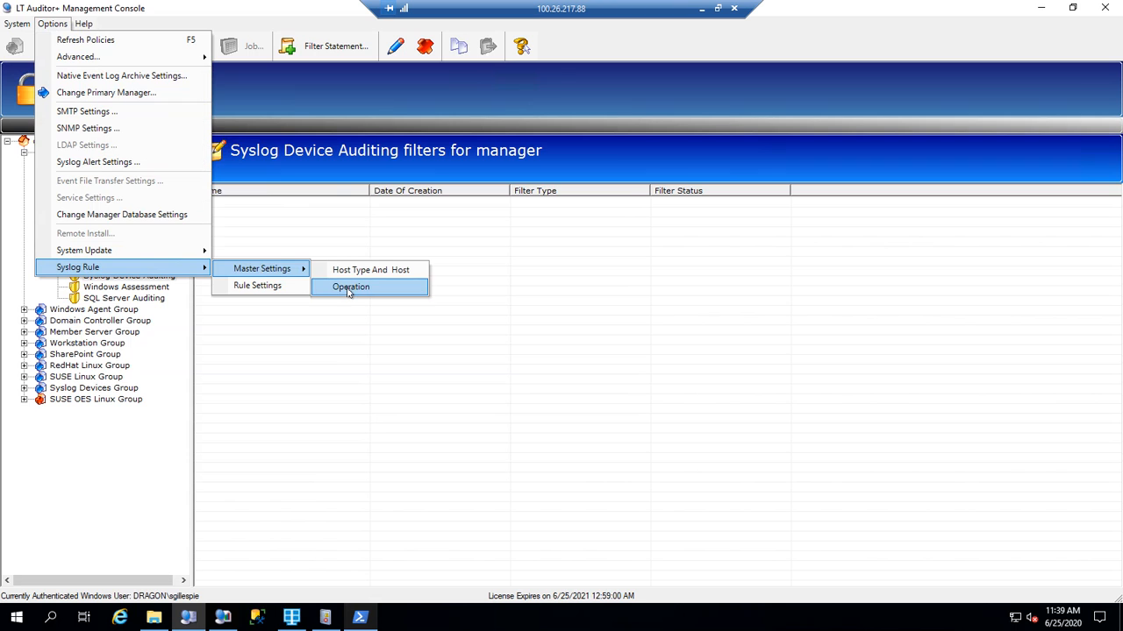
click(349, 289)
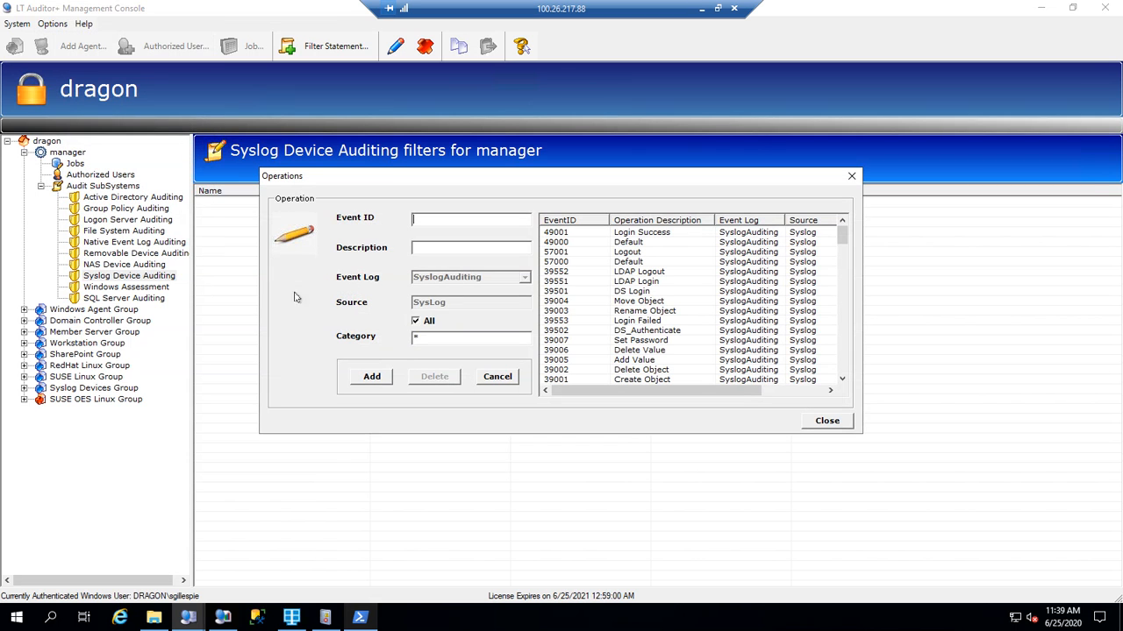
click(664, 233)
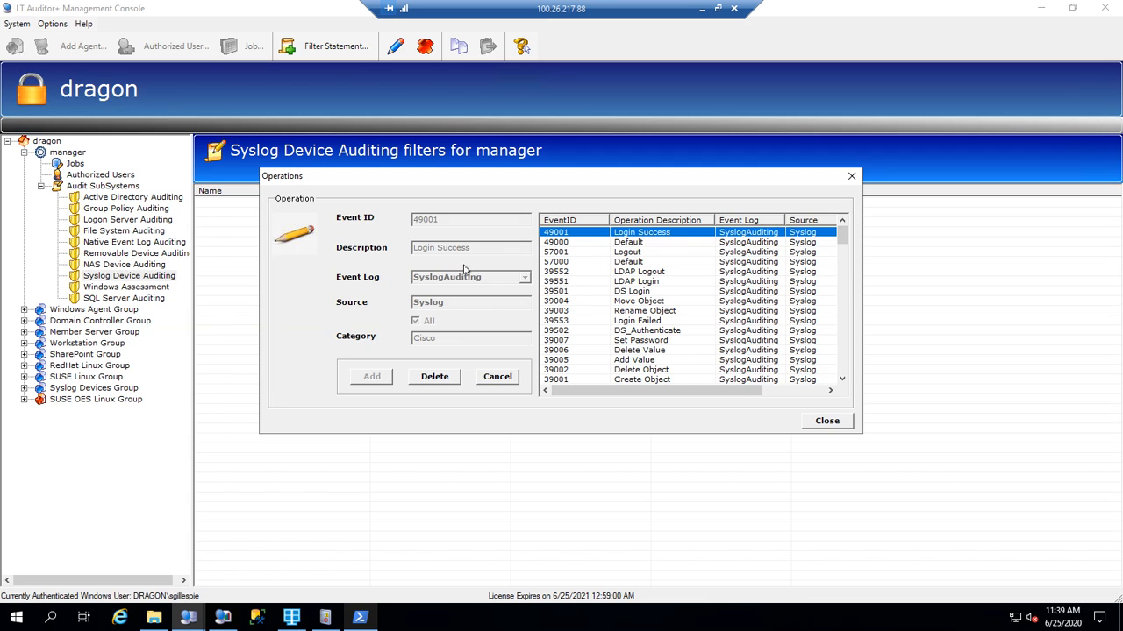
click(824, 423)
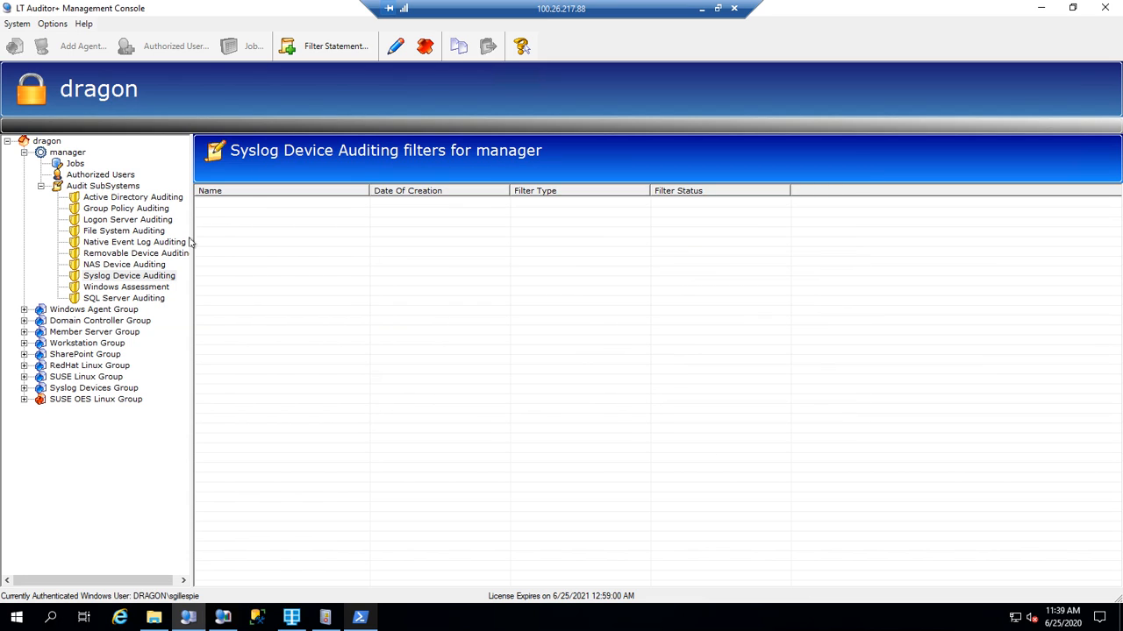
click(48, 141)
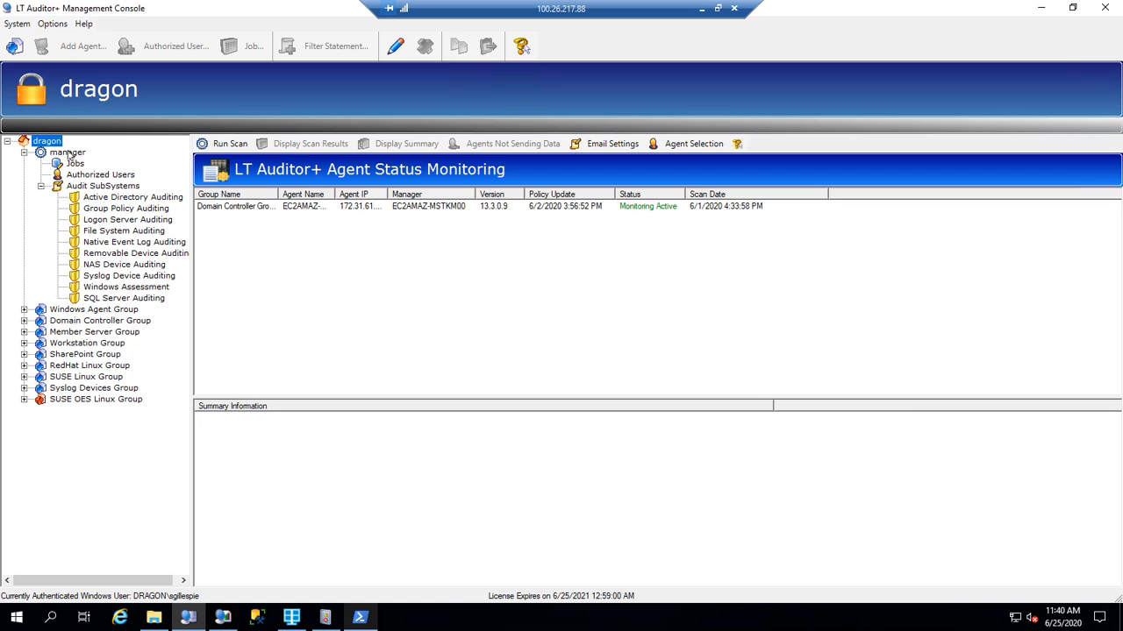
Start a new Syslog Device Auditing filter statement named Cisco.
click(68, 151)
click(104, 187)
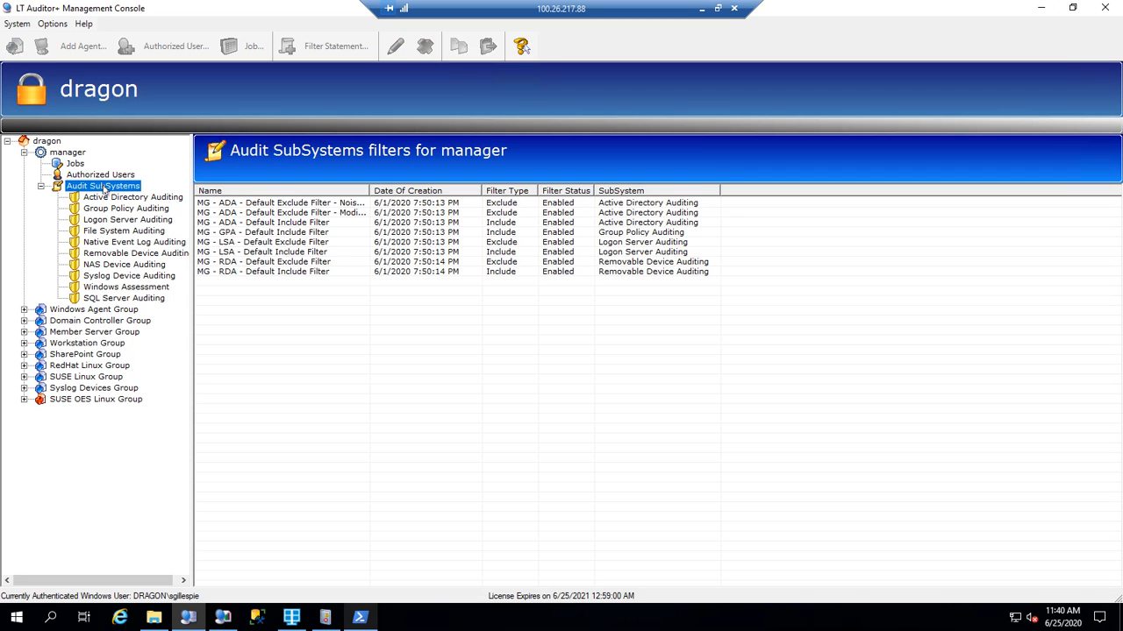
click(123, 276)
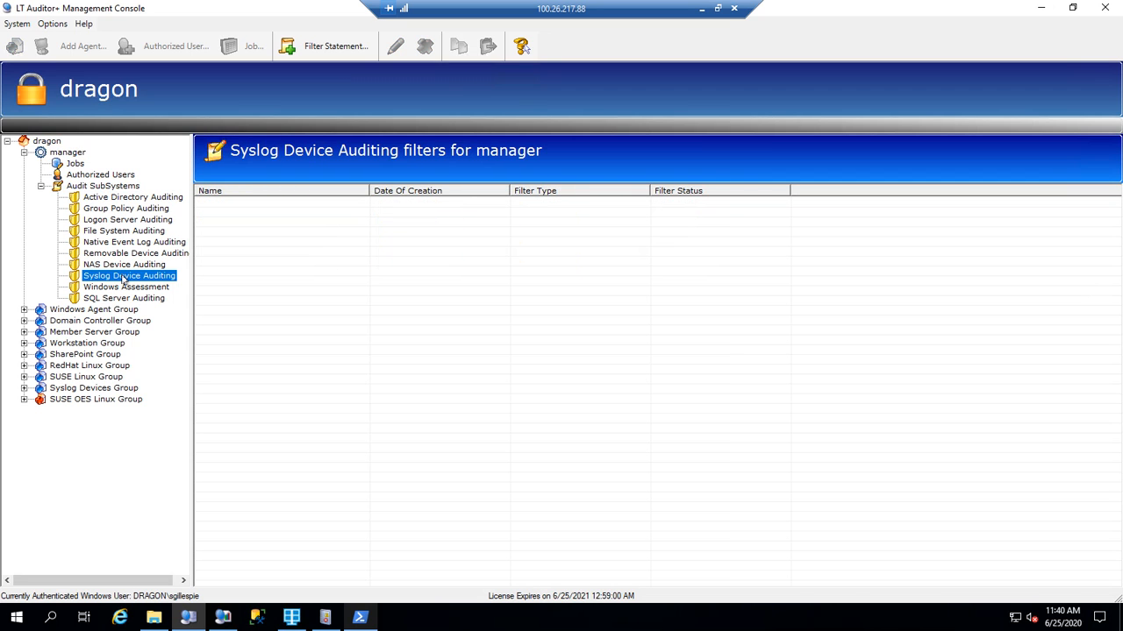
click(324, 46)
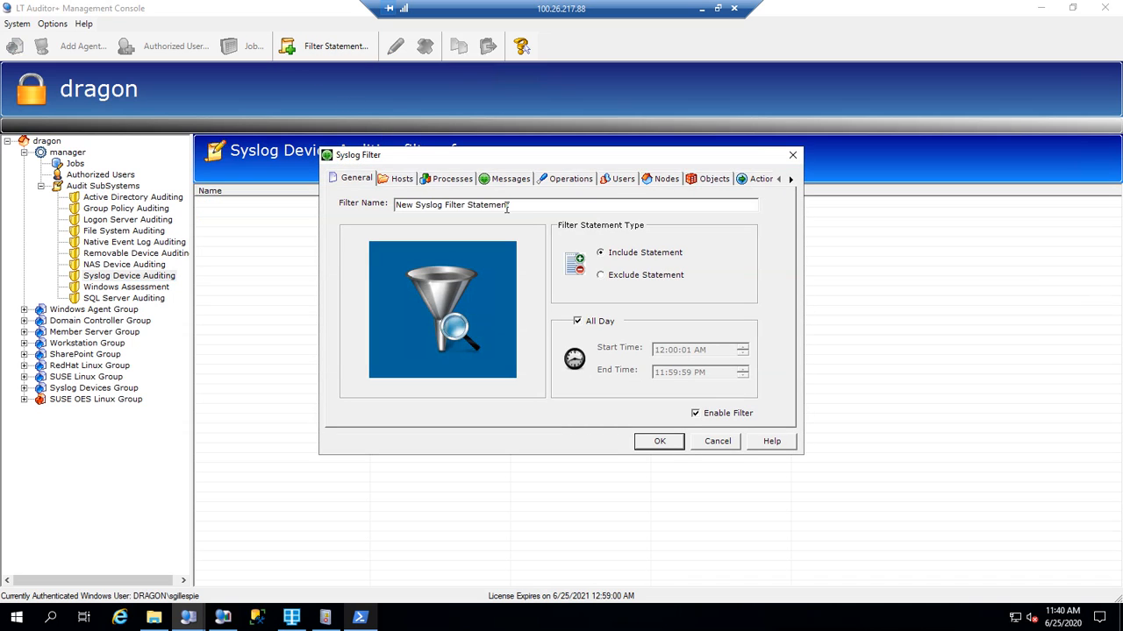
drag(506, 208, 210, 213)
text(Cisco)
Include the Cisco Login Success event 49001 in the filter and save it.
click(572, 180)
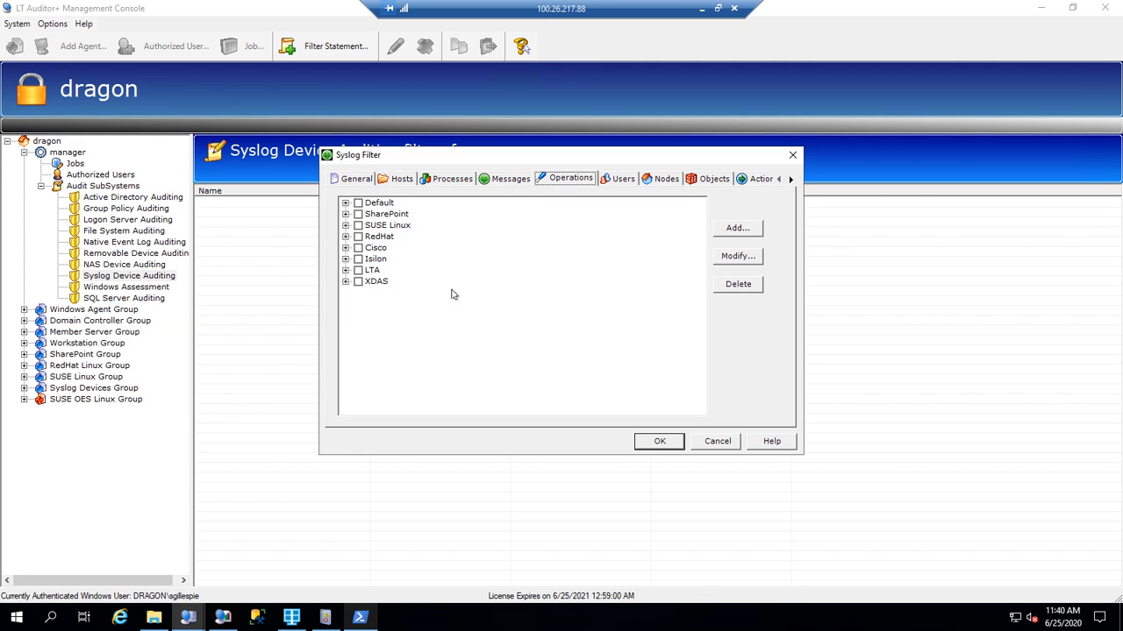
click(346, 248)
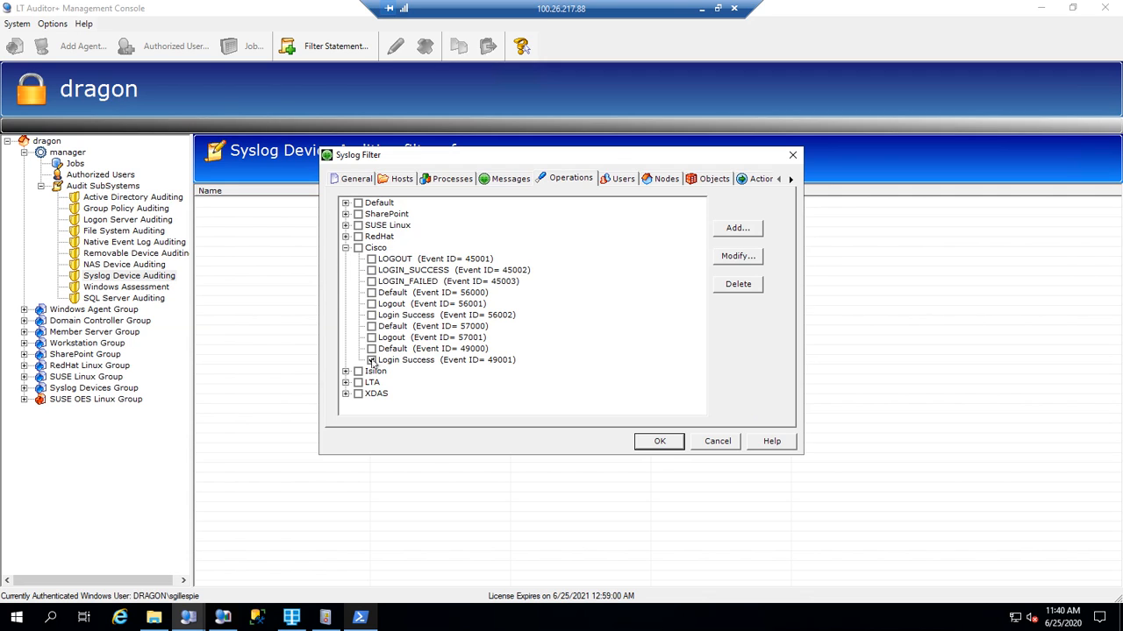
click(372, 361)
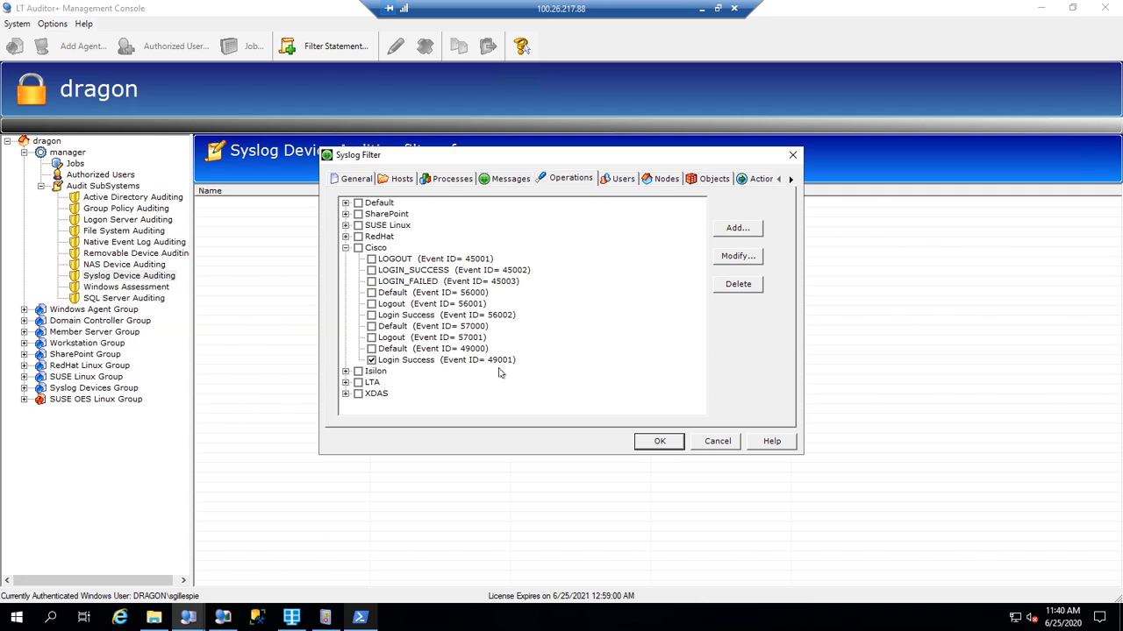
click(649, 441)
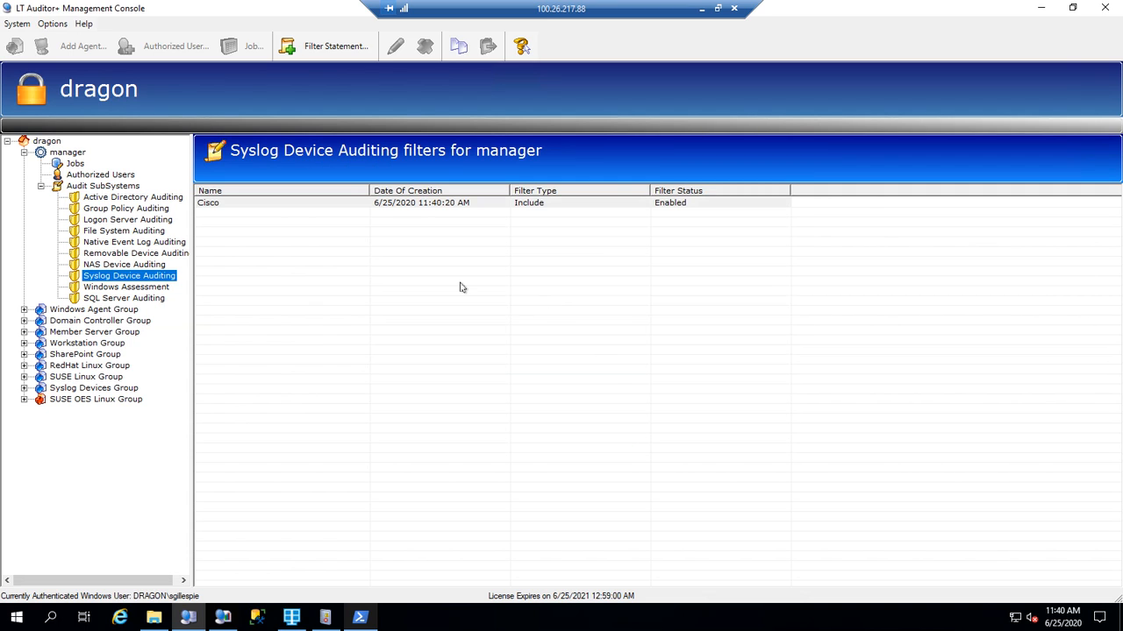
click(224, 618)
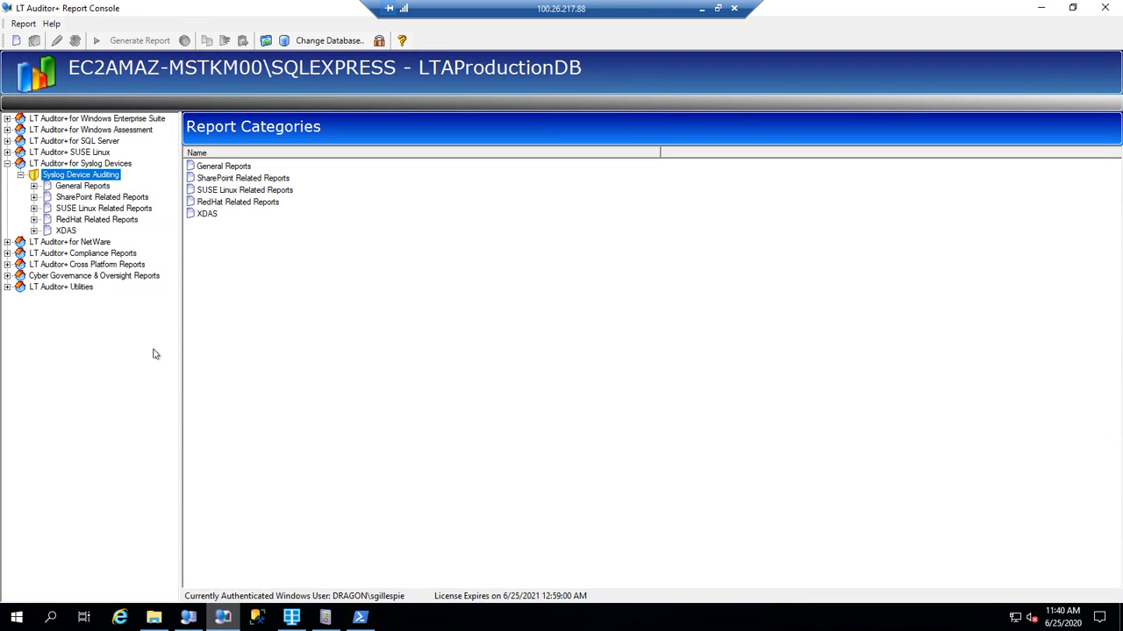
Add a report category named Cisco under Syslog Device Auditing in Report Console.
click(59, 166)
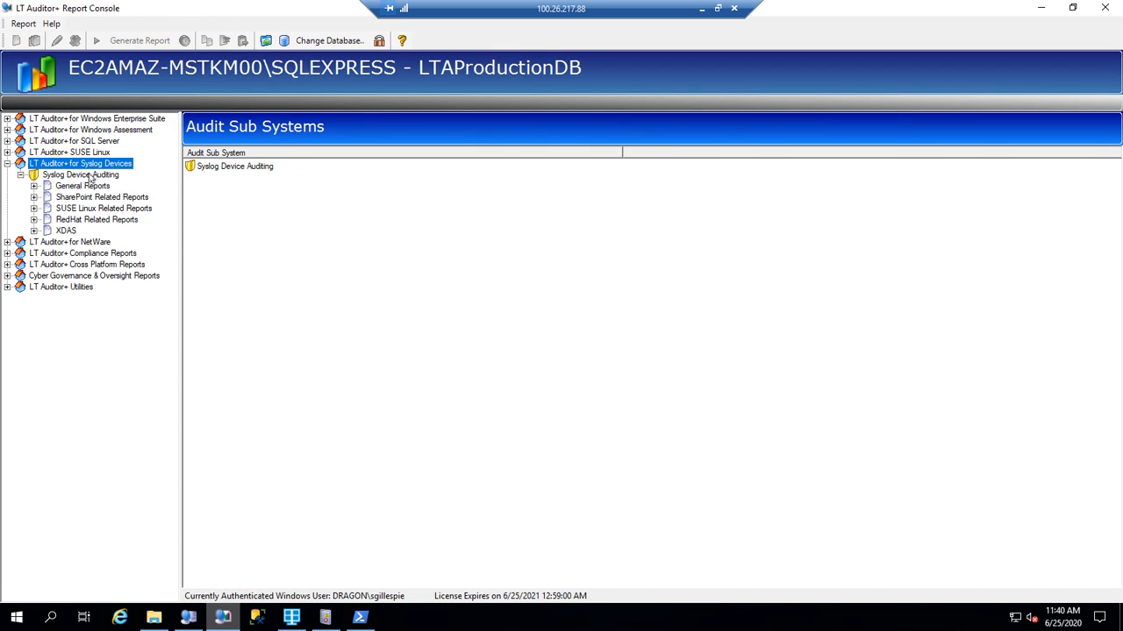
click(87, 176)
right_click(90, 178)
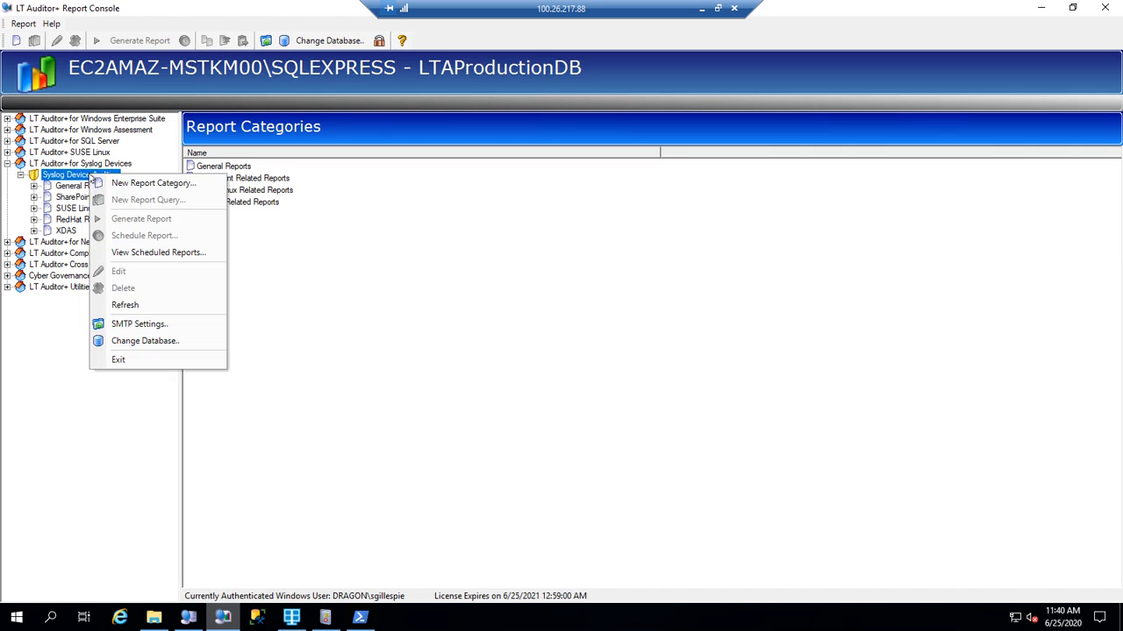
click(140, 183)
text(Cisco)
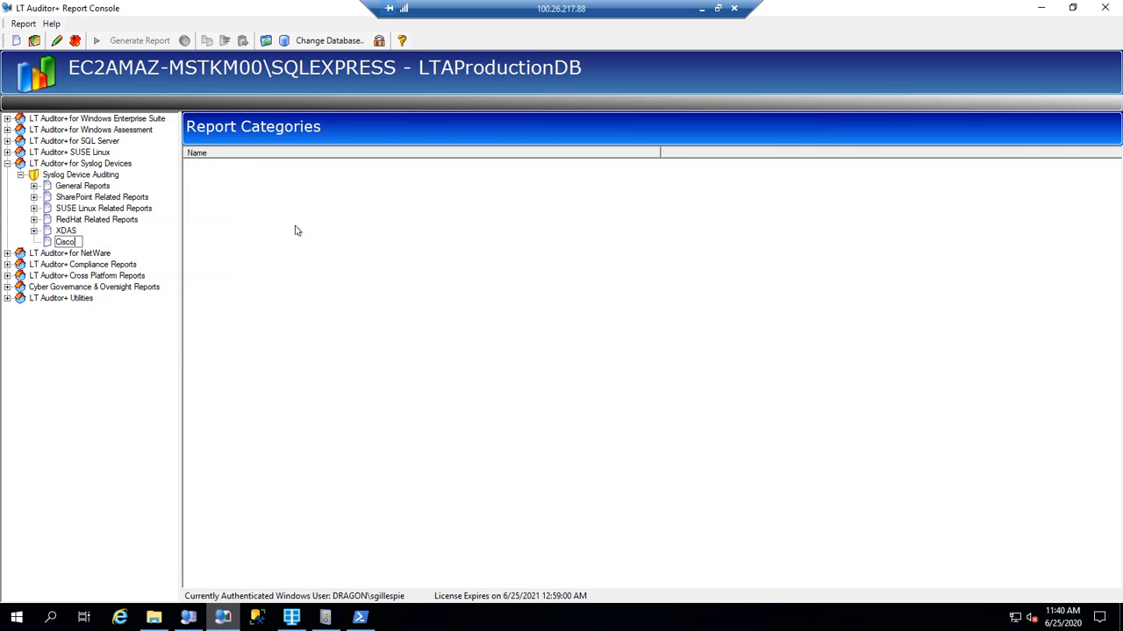
key(Return)
Create a new report query under Cisco with the statement name Login Successes.
right_click(68, 244)
click(110, 265)
drag(537, 174, 245, 186)
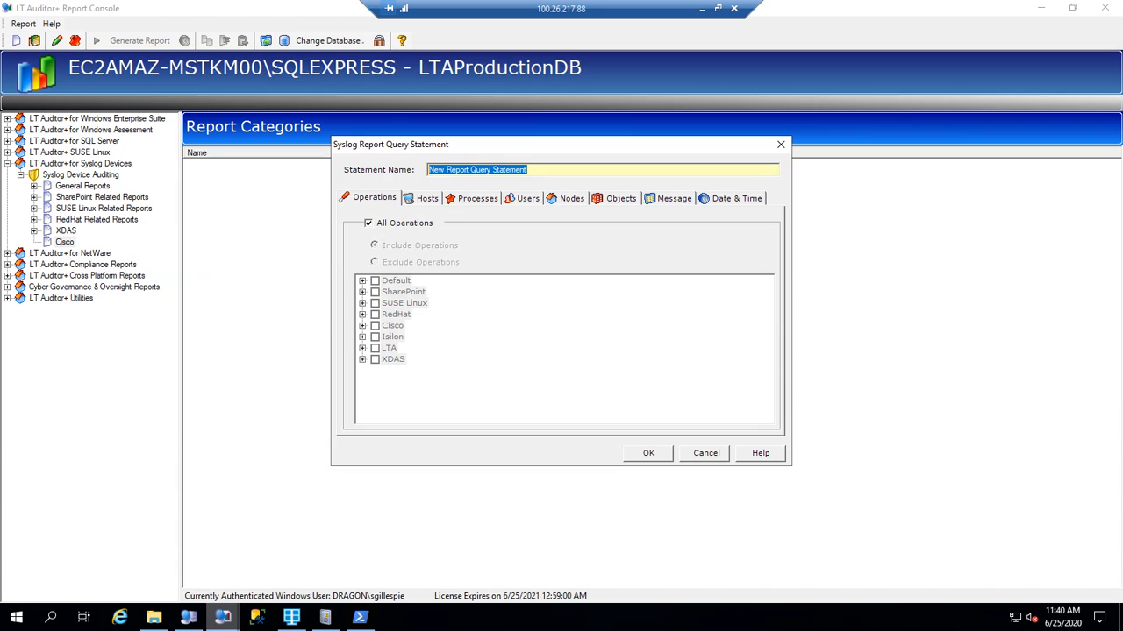
text(Login Successes)
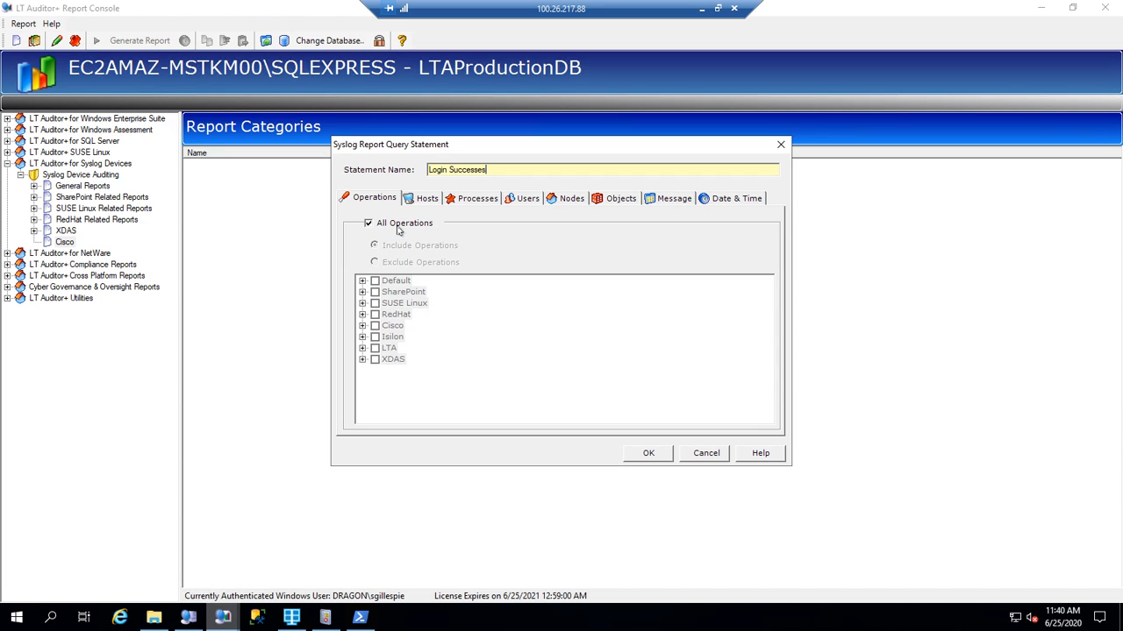
Restrict the statement to only the Cisco Login Success event 49001 and confirm it.
click(400, 226)
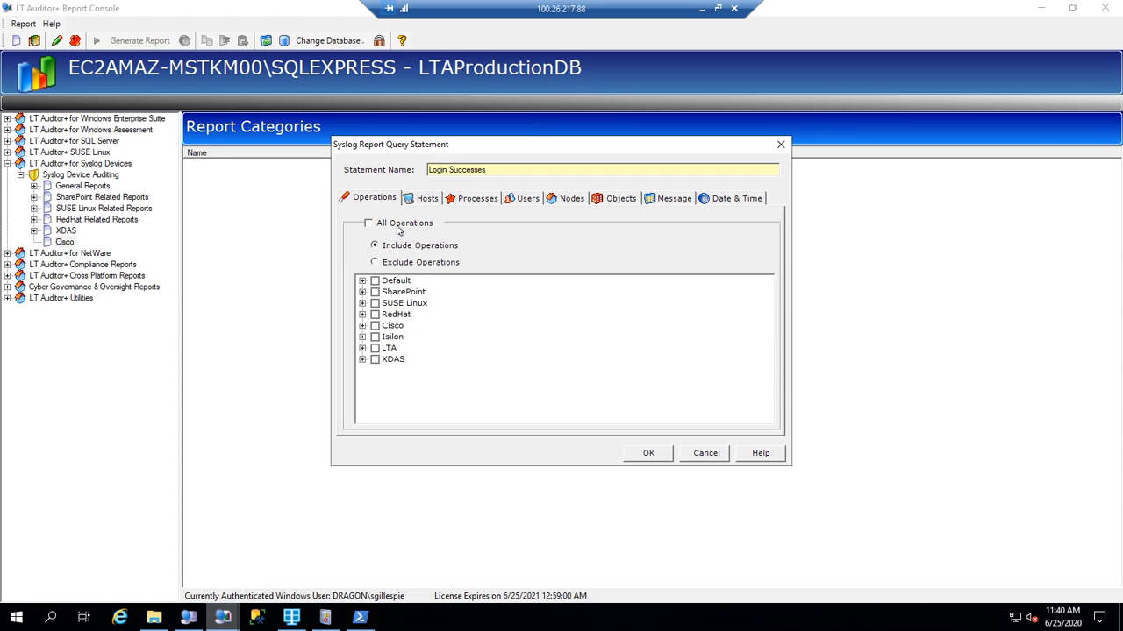
click(362, 326)
scroll(487, 377, down, 1)
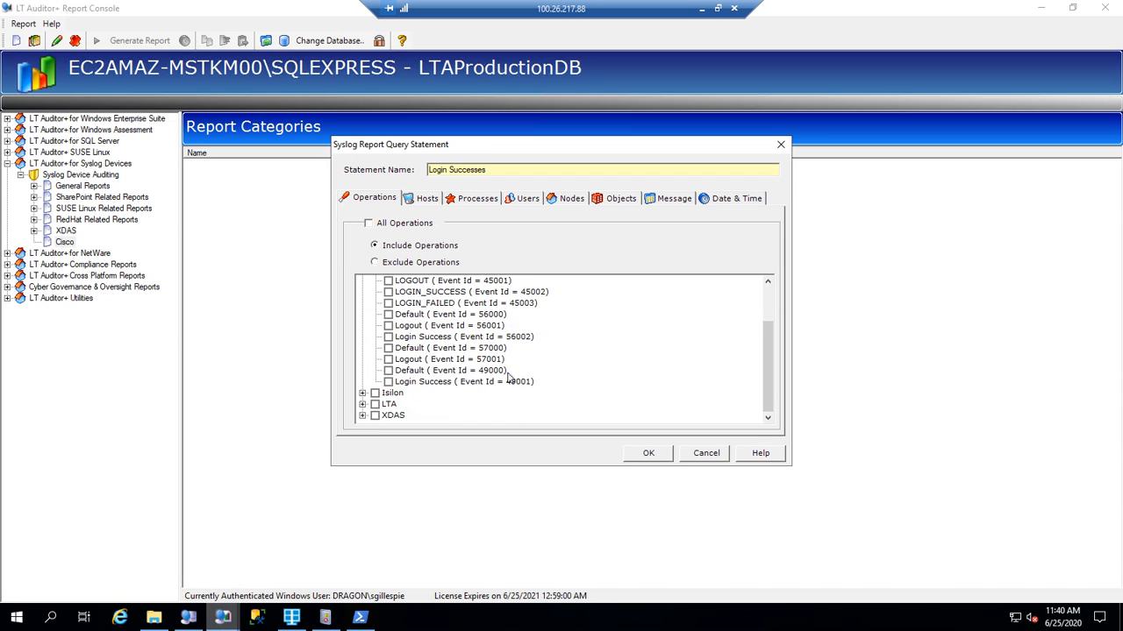
click(404, 384)
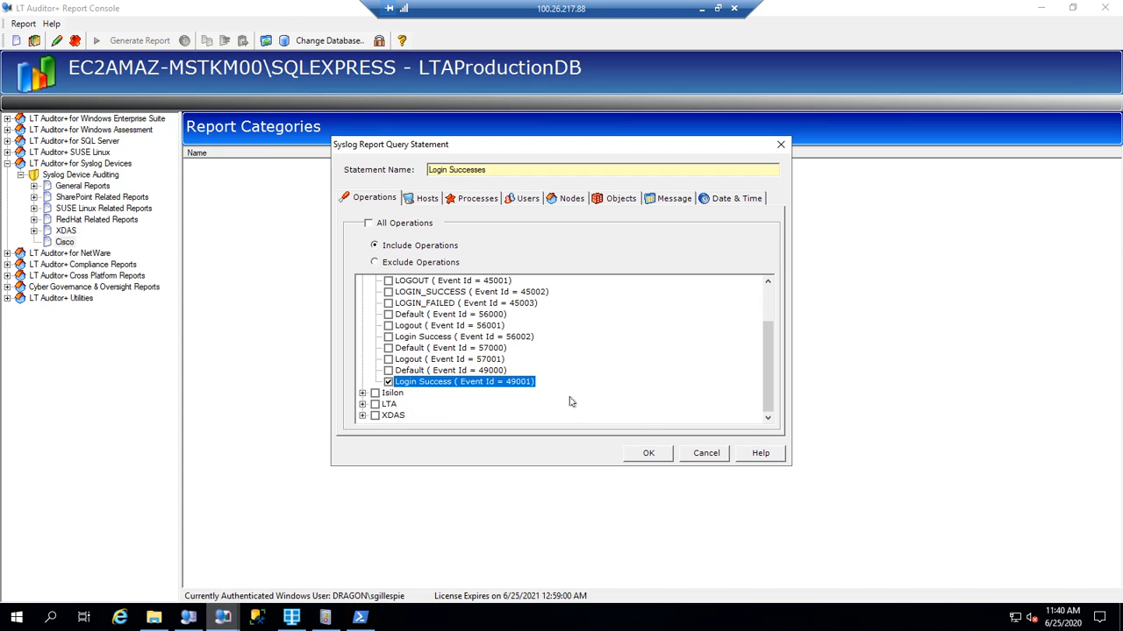
click(649, 456)
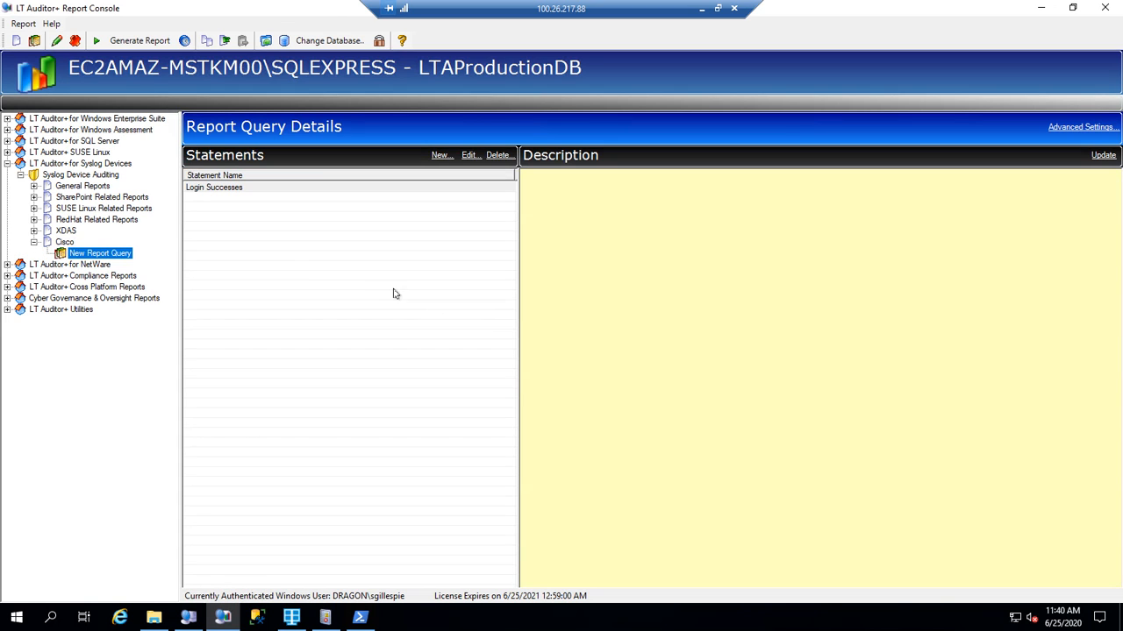
click(154, 617)
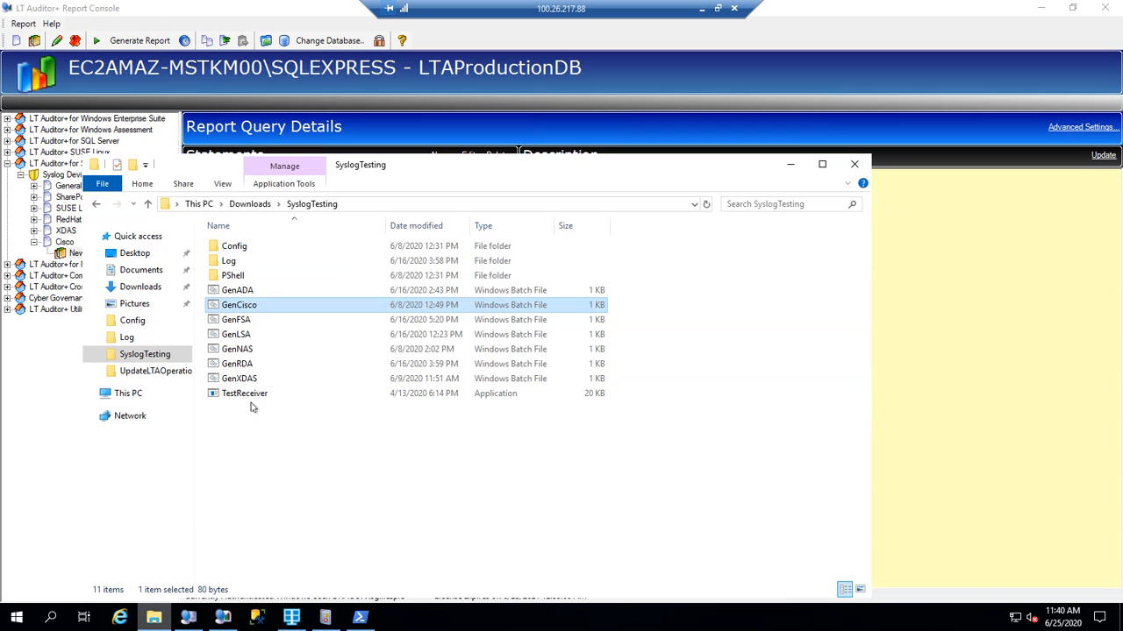
Run GenCisco, then check the Manager\Backup\Rollup\EC2AMAZ-MSTKM00 folder for new XML files.
double_click(228, 305)
click(790, 164)
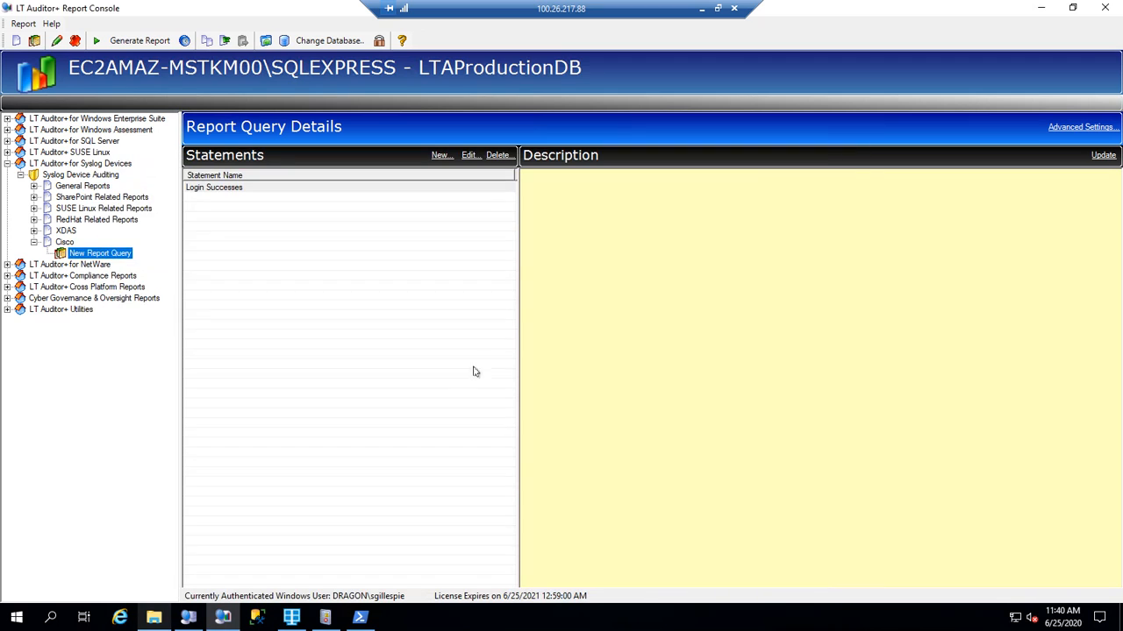
right_click(147, 620)
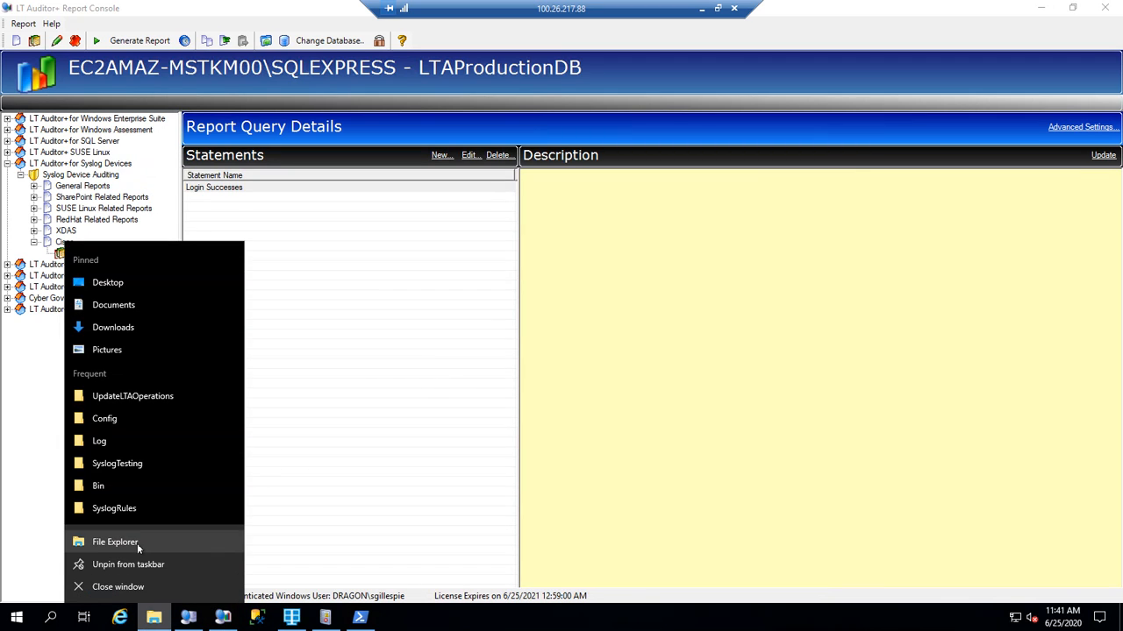
click(137, 543)
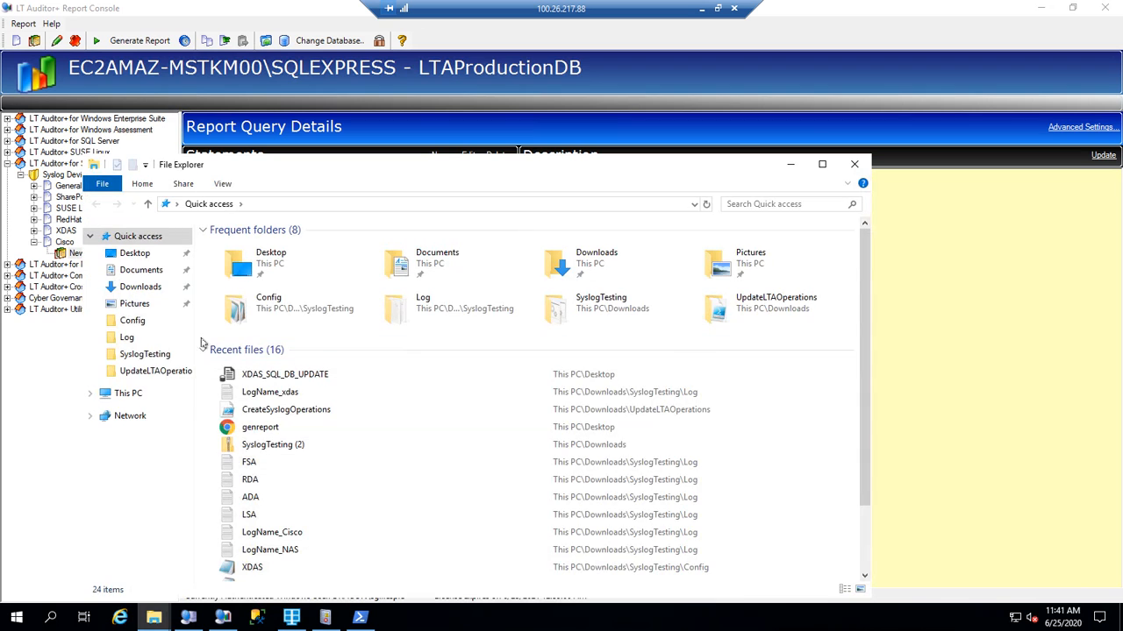
click(123, 393)
double_click(274, 401)
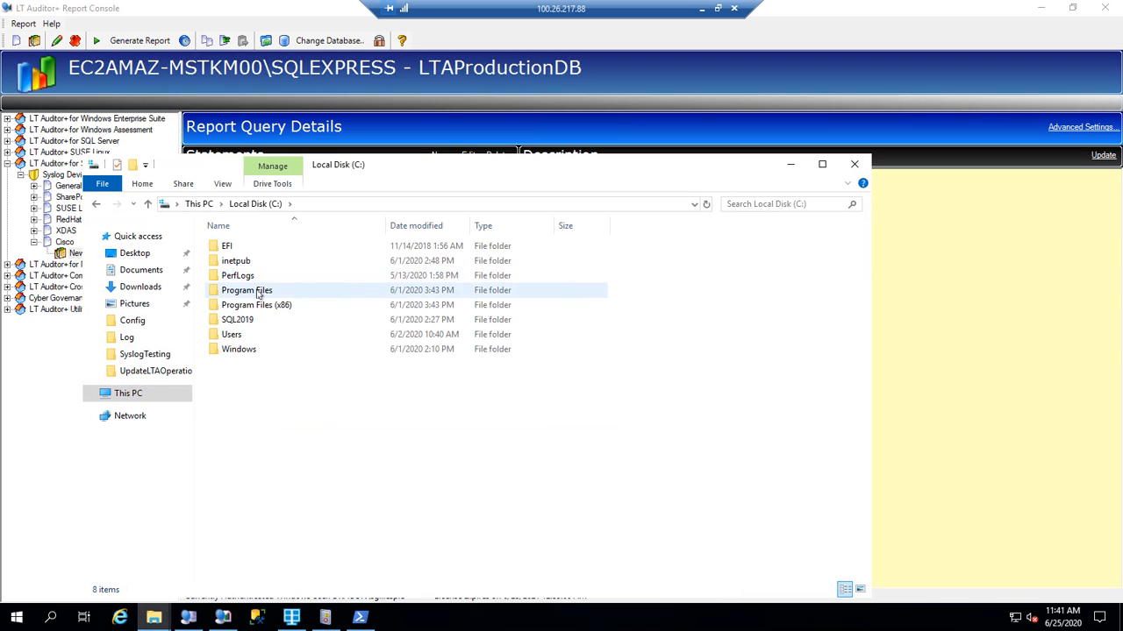
double_click(252, 291)
double_click(263, 262)
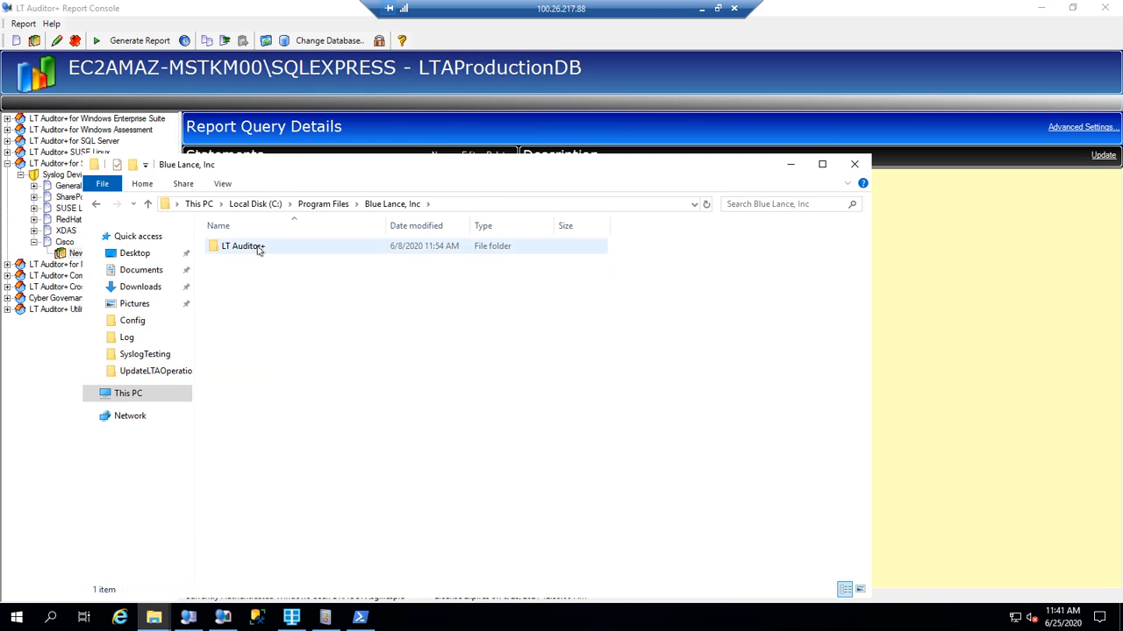
double_click(259, 248)
double_click(266, 277)
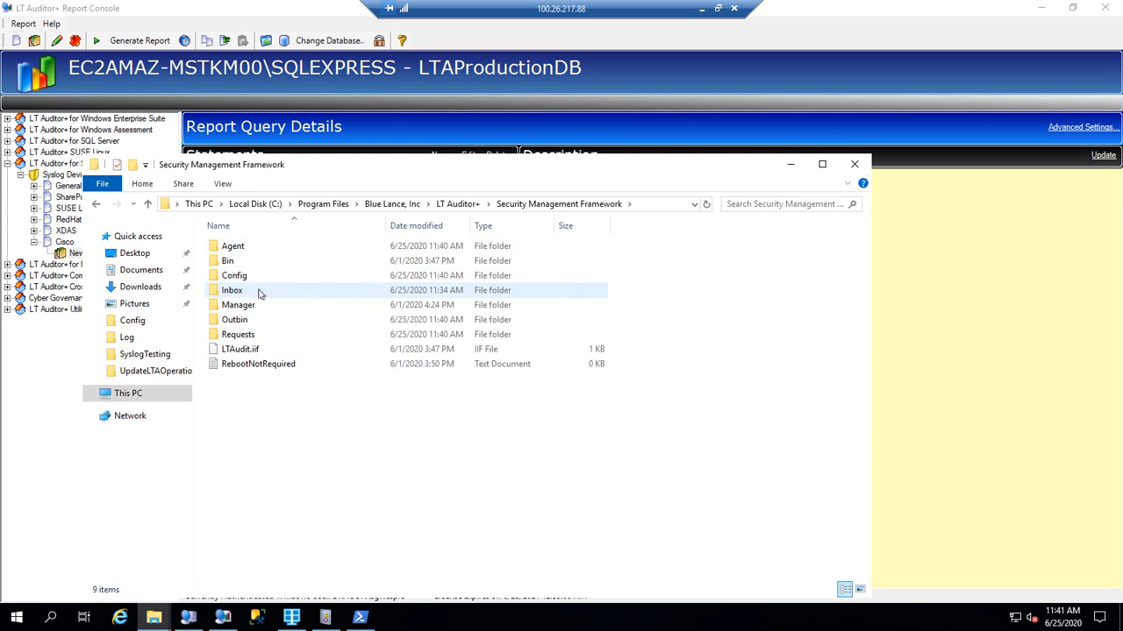
double_click(254, 304)
double_click(260, 249)
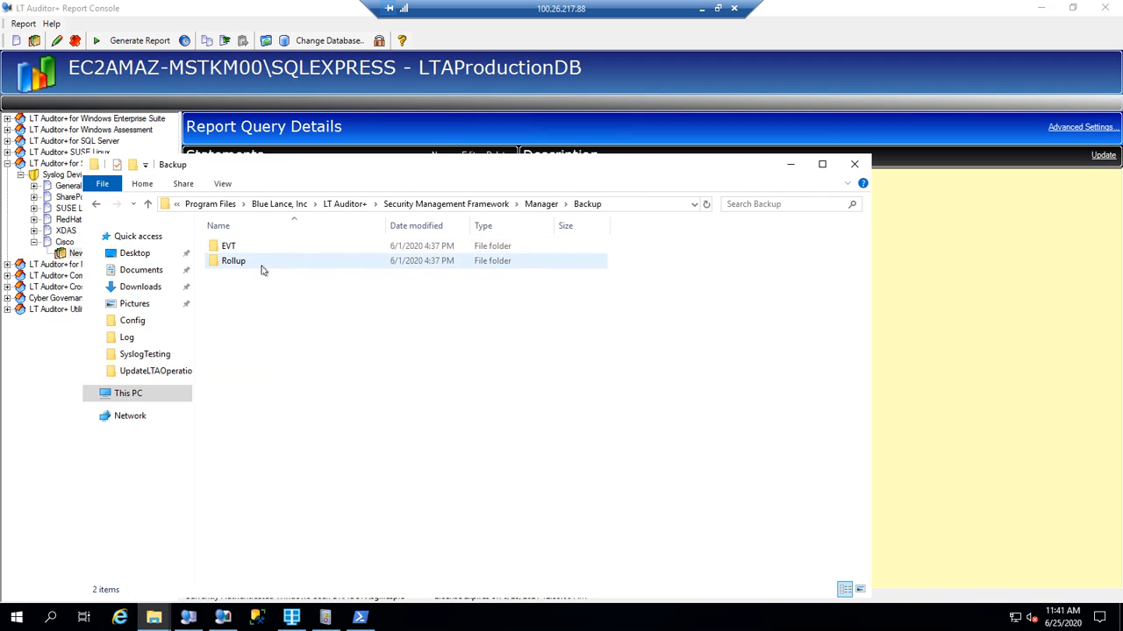
double_click(260, 262)
double_click(328, 248)
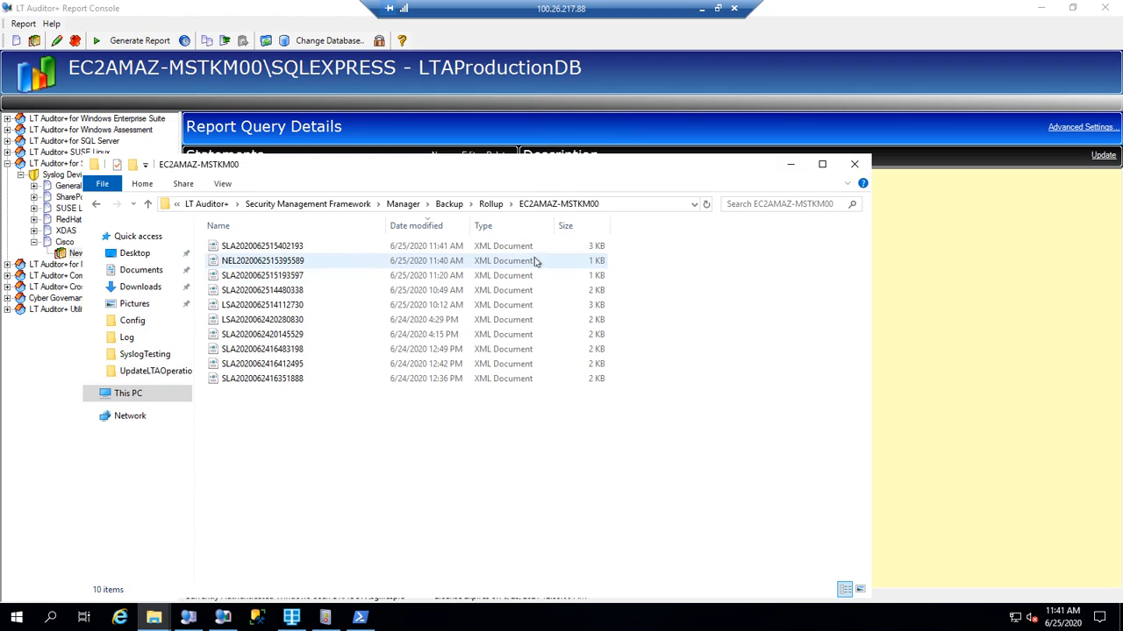
click(789, 164)
click(289, 187)
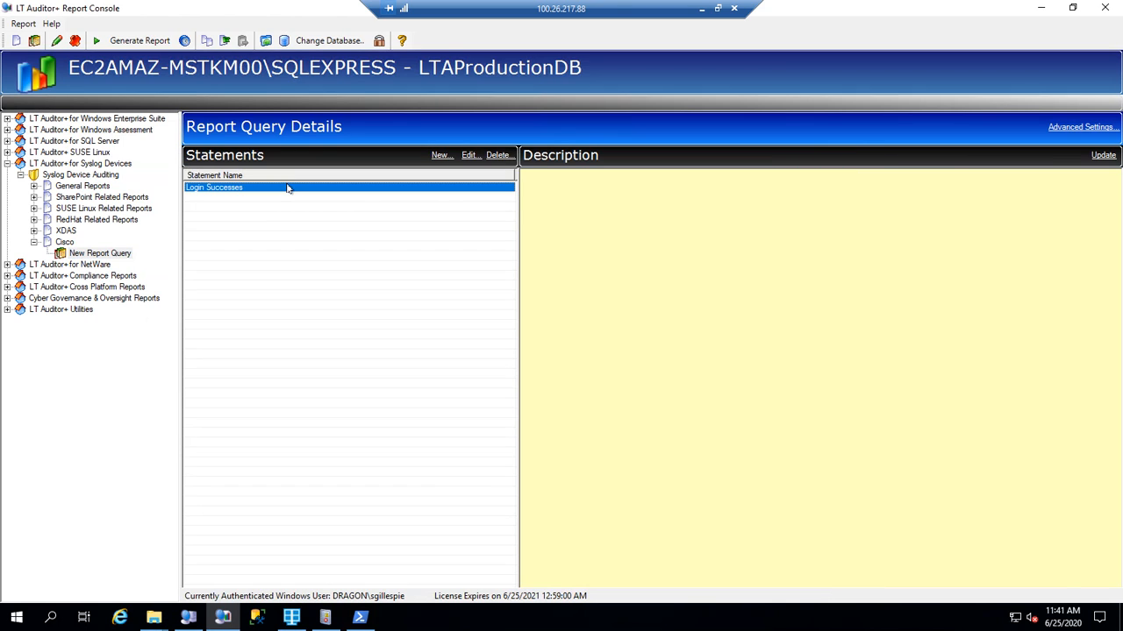
click(155, 44)
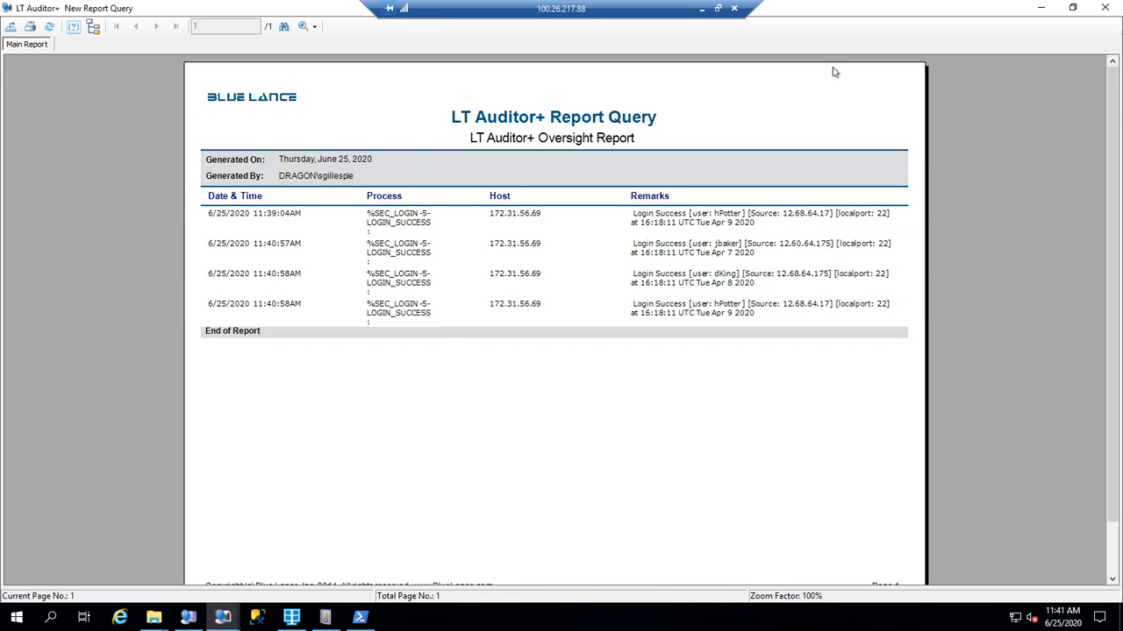
click(1040, 9)
click(223, 617)
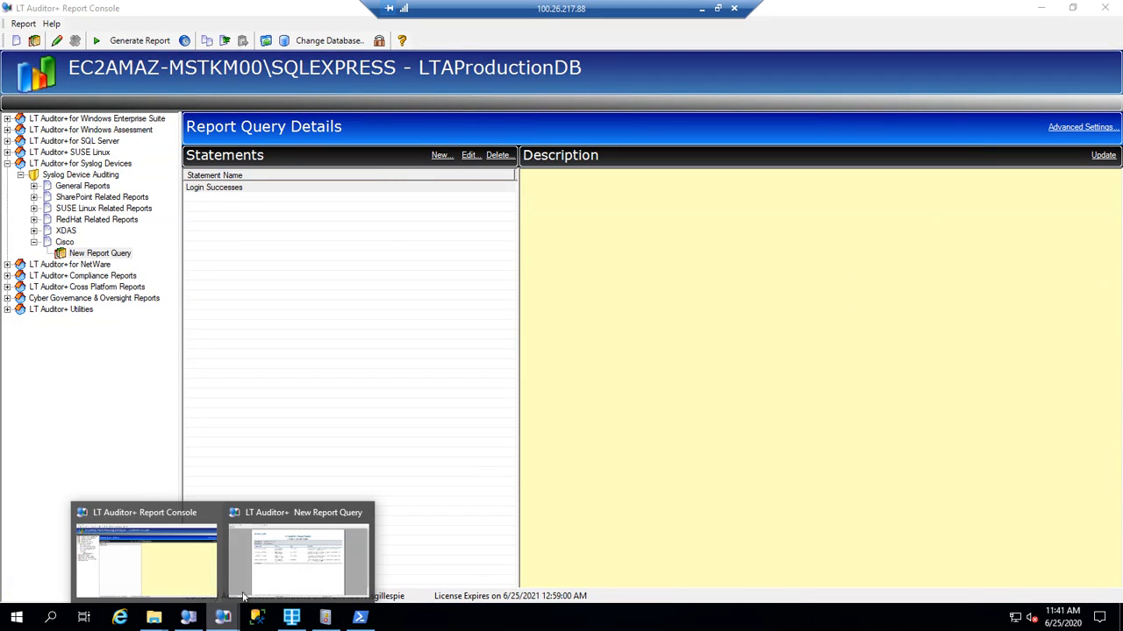
click(363, 512)
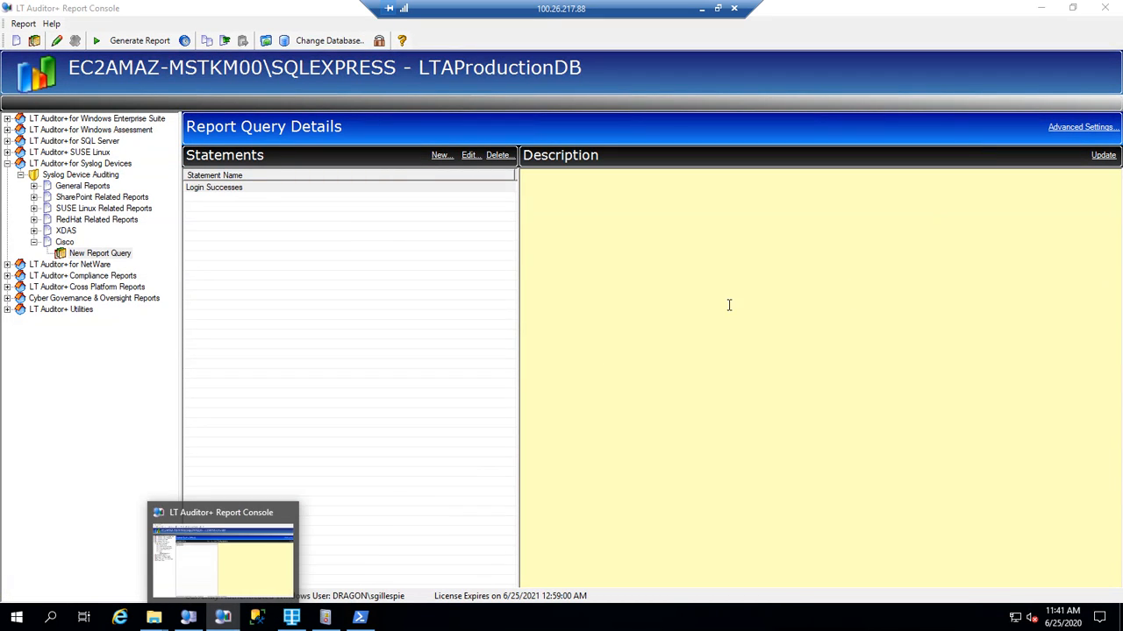
Set the Login Successes report file to SLALinuxLoginSummary.rpt and regenerate the report.
click(1079, 128)
click(456, 161)
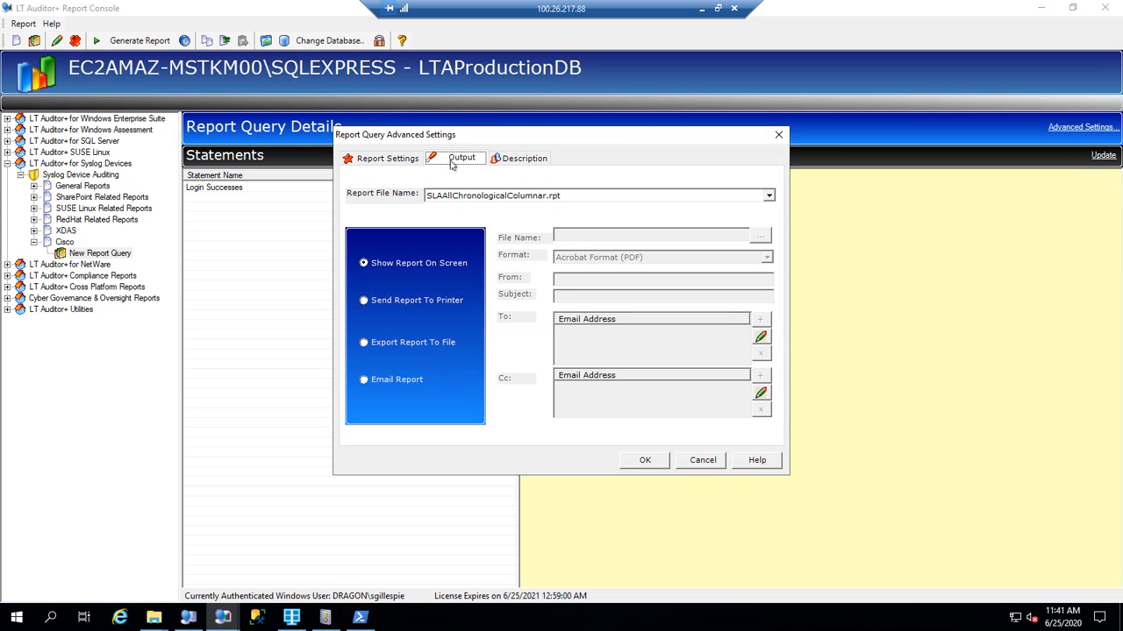
click(614, 202)
scroll(576, 258, down, 2)
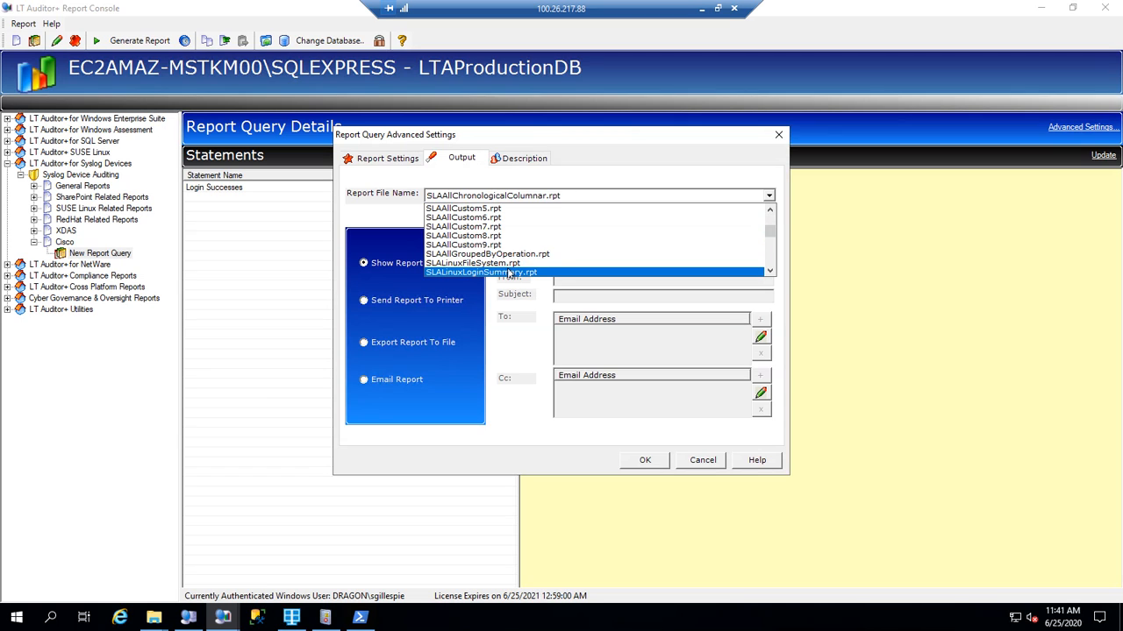
click(484, 272)
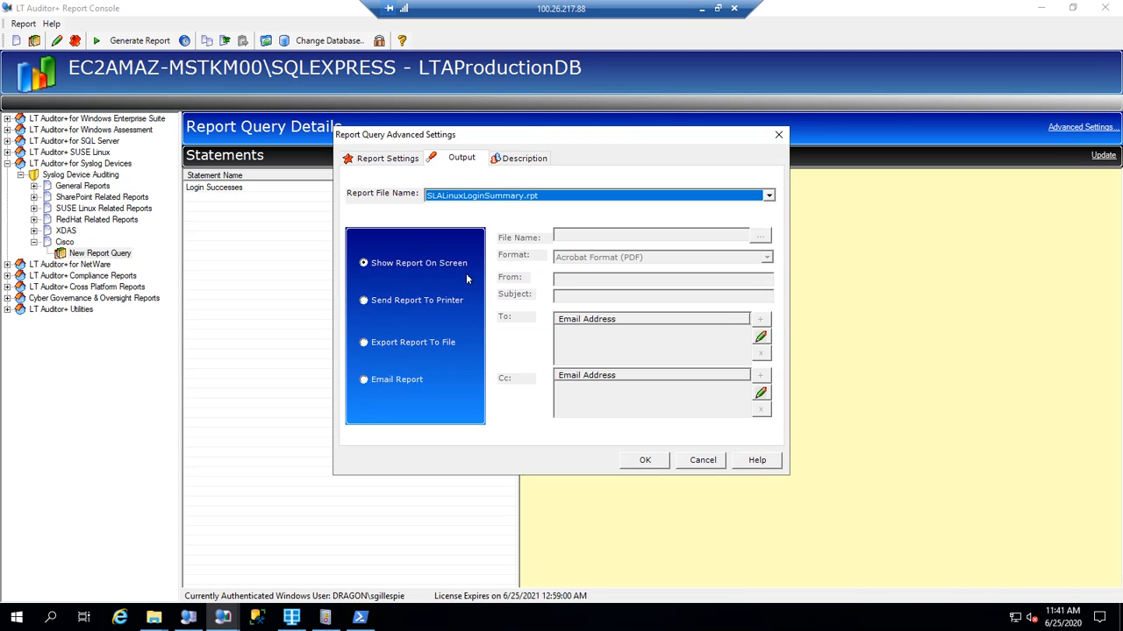
click(644, 462)
click(293, 190)
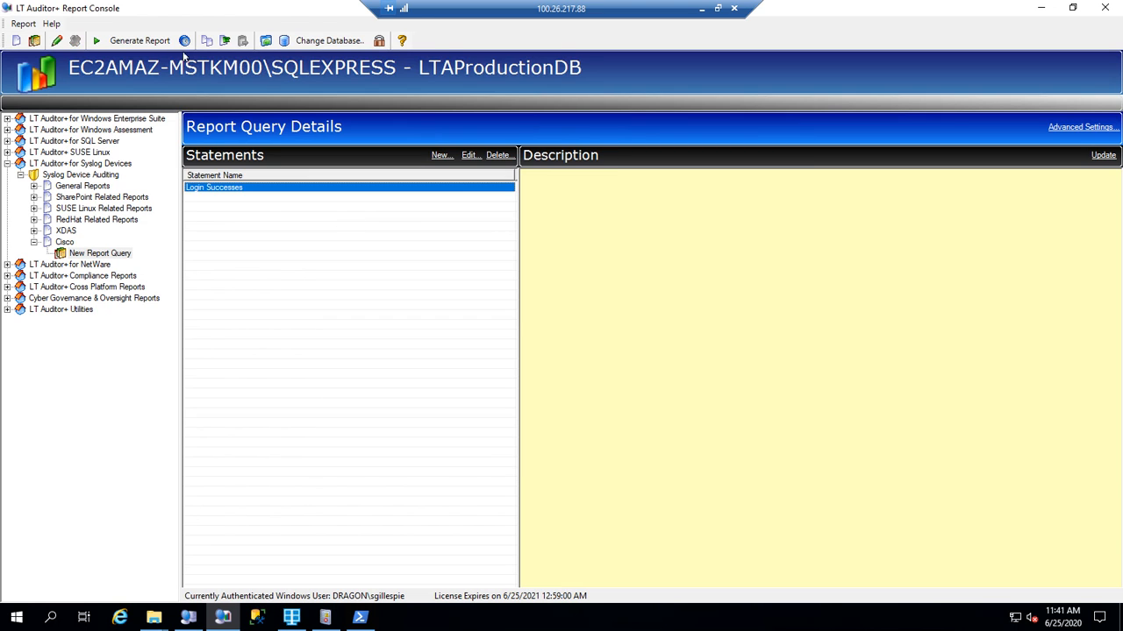
click(154, 44)
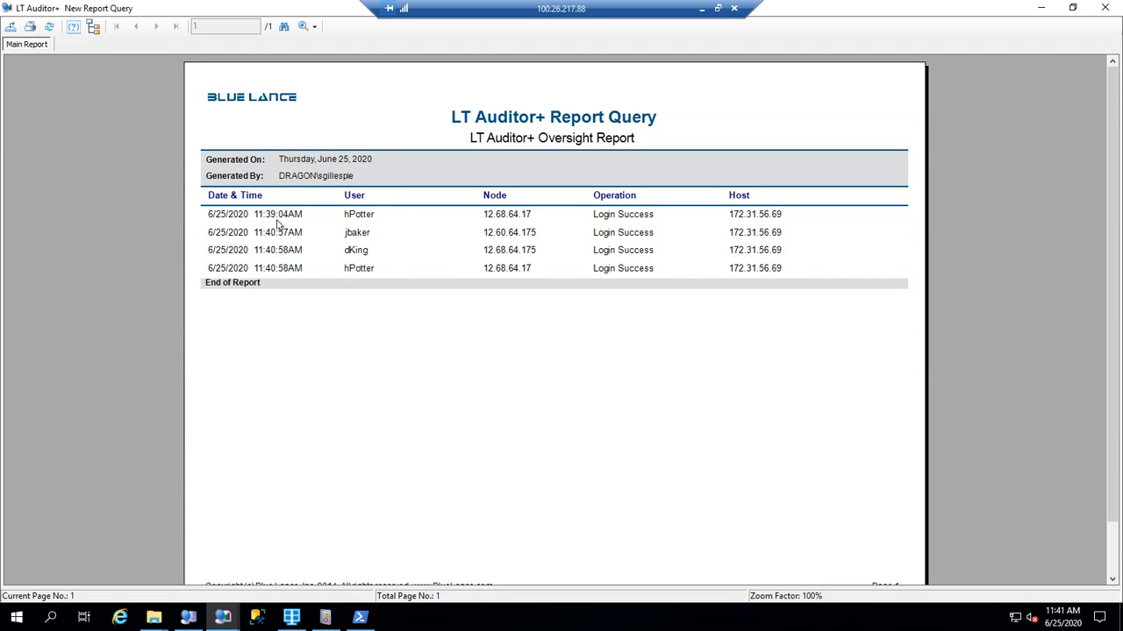